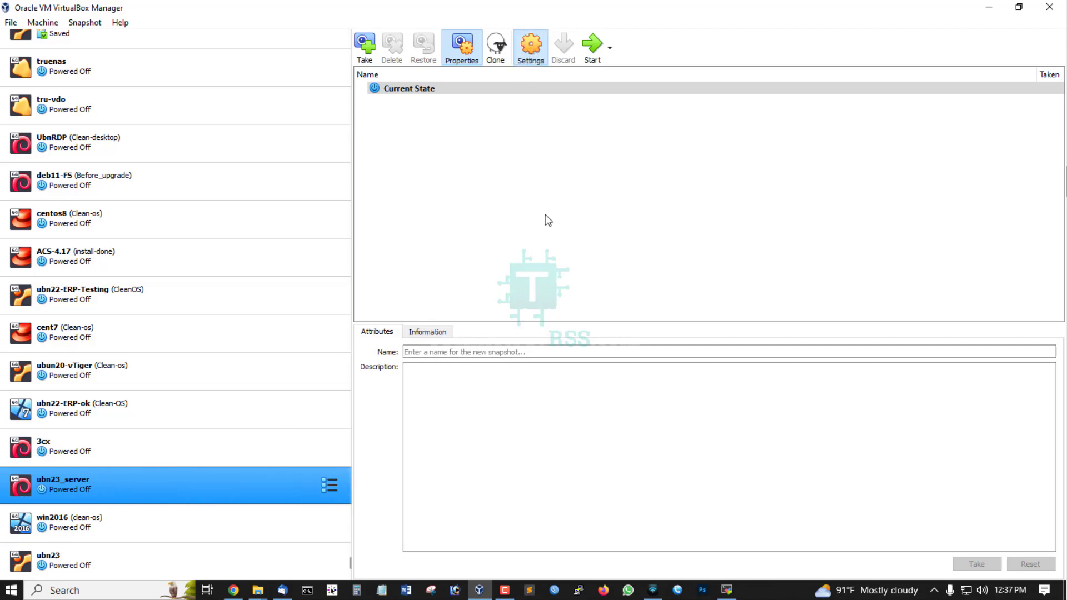
Step: Load ubuntu-23.04-live-server-amd64.iso from Downloads into the ubn23_server machine's IDE optical drive and save the settings
key("ctrl+s")
left_click(366, 199)
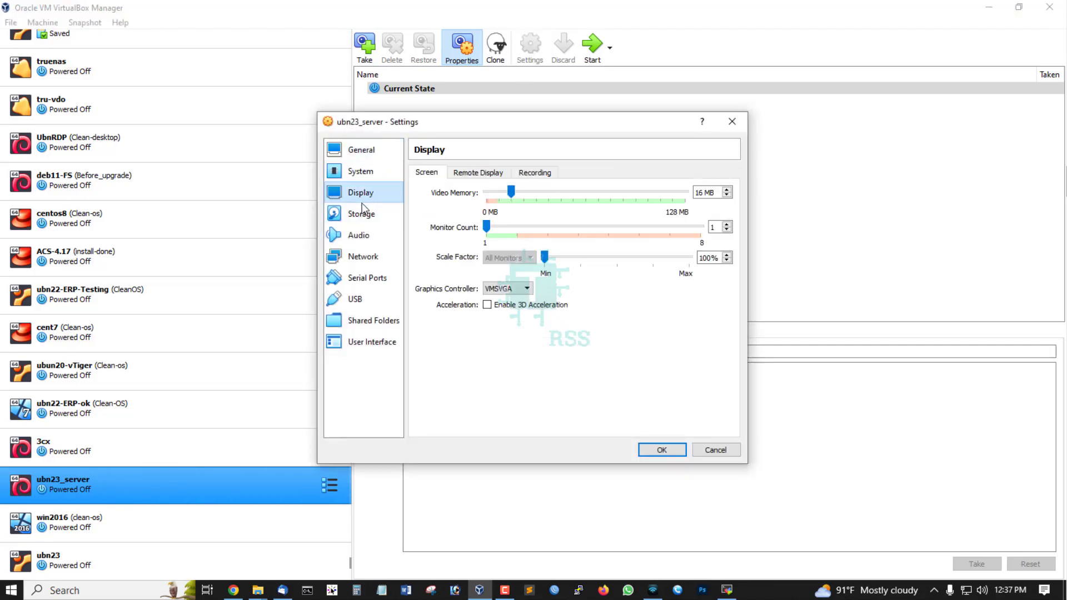
left_click(357, 219)
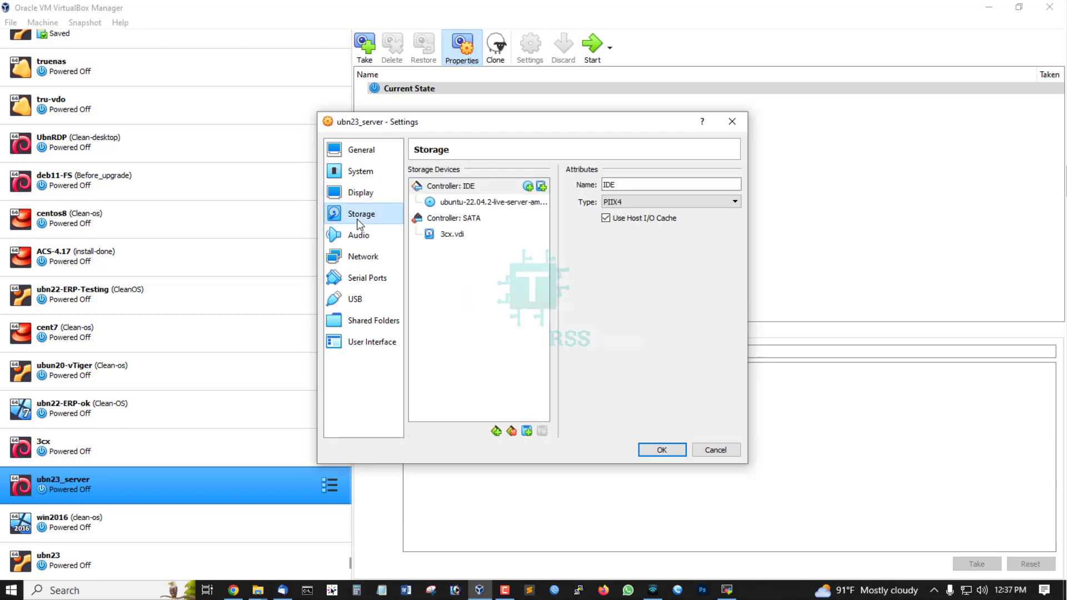
left_click(490, 202)
left_click(732, 187)
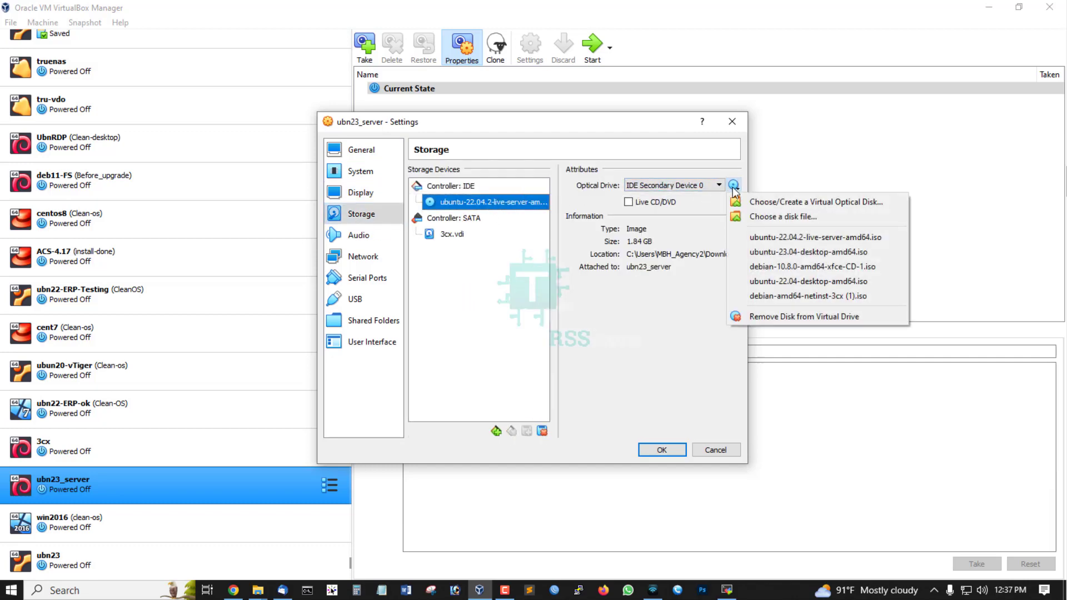
left_click(804, 217)
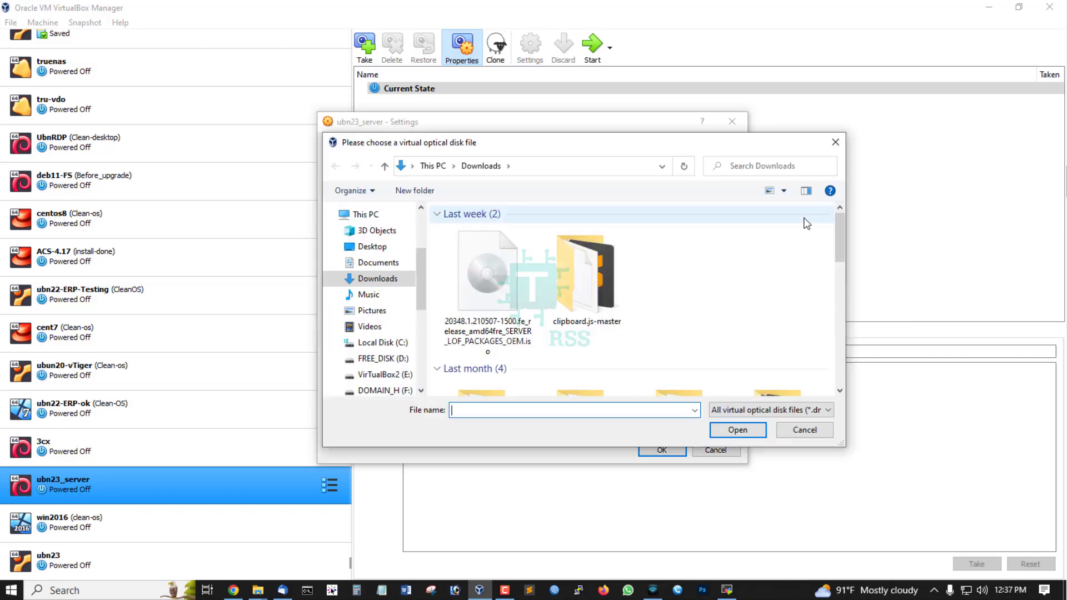
scroll(666, 280, "down", 2)
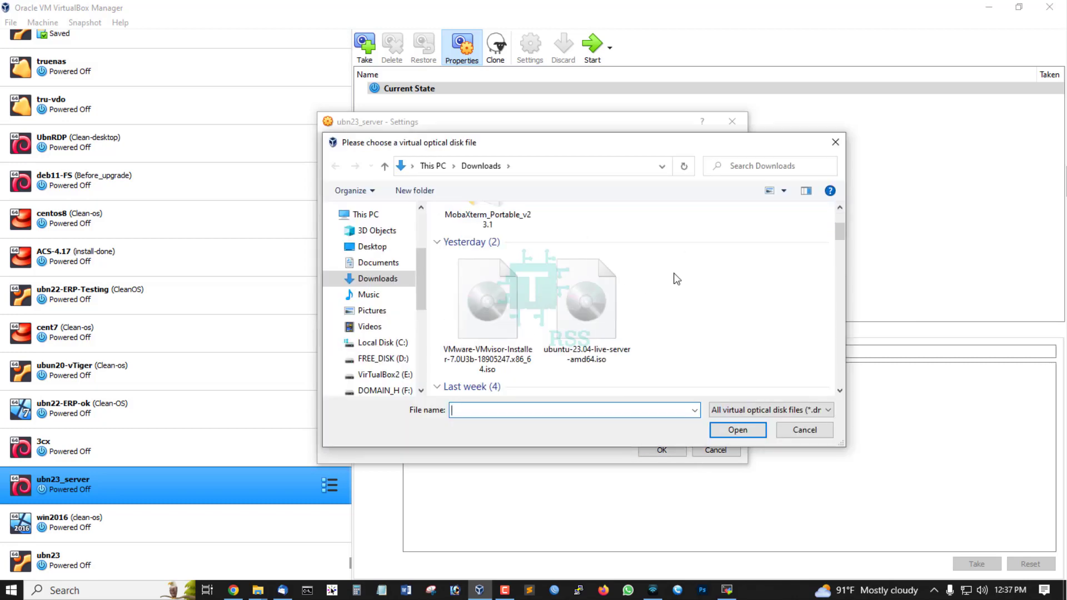
left_click(613, 317)
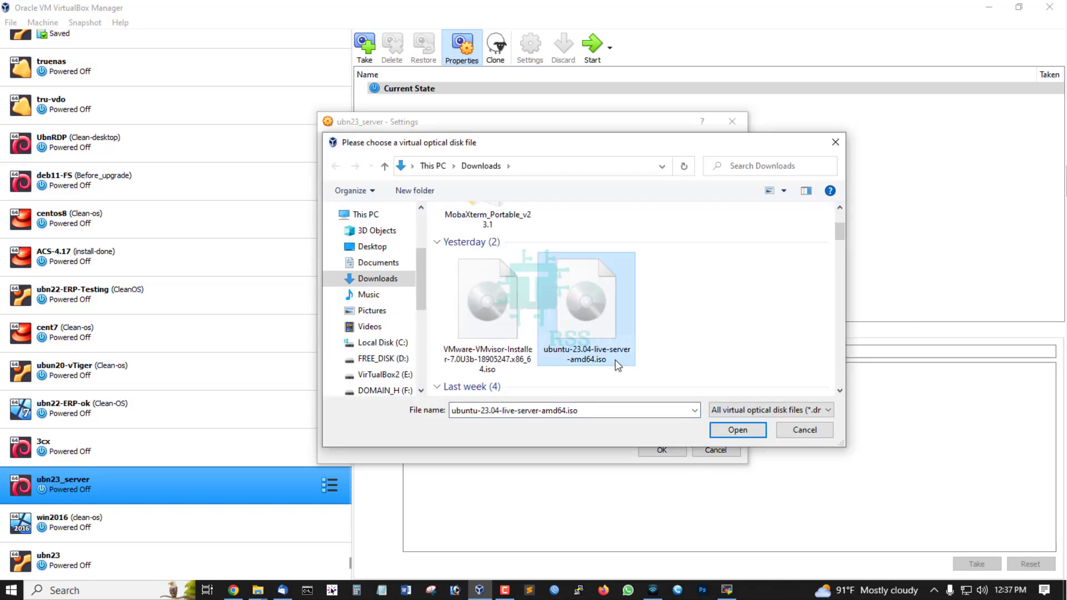
left_click(734, 432)
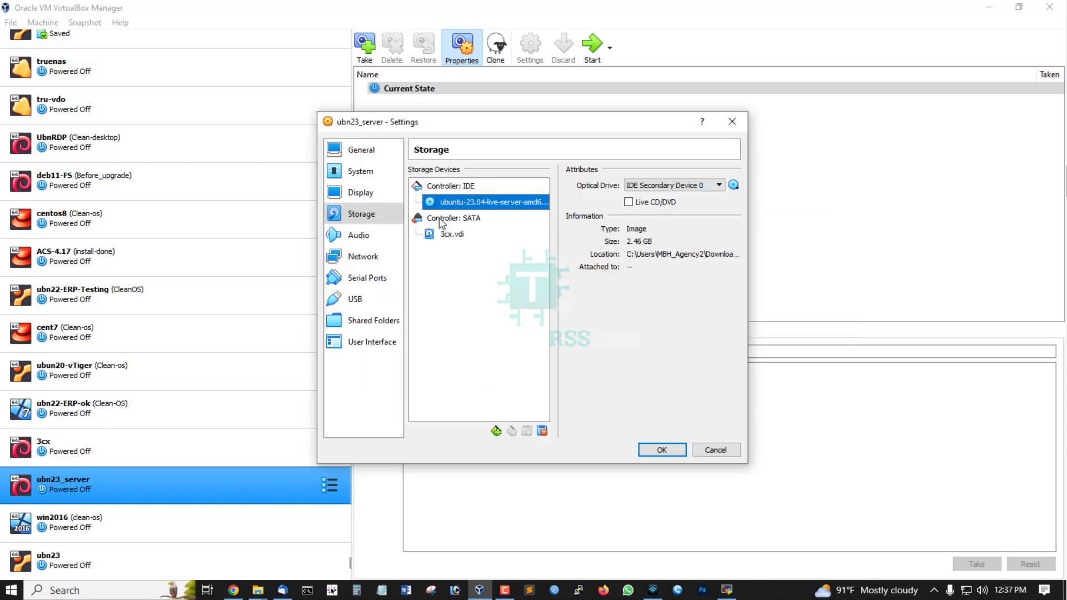
left_click(660, 449)
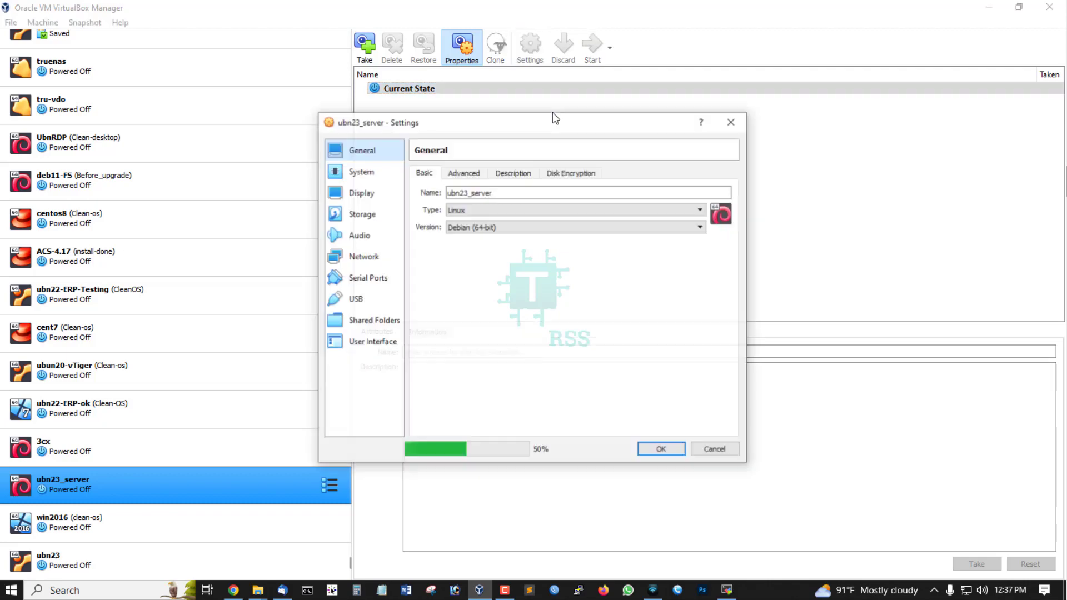
Step: Attach network Adapter 1 of ubn23_server to Bridged Adapter and save the machine's settings
left_click(389, 215)
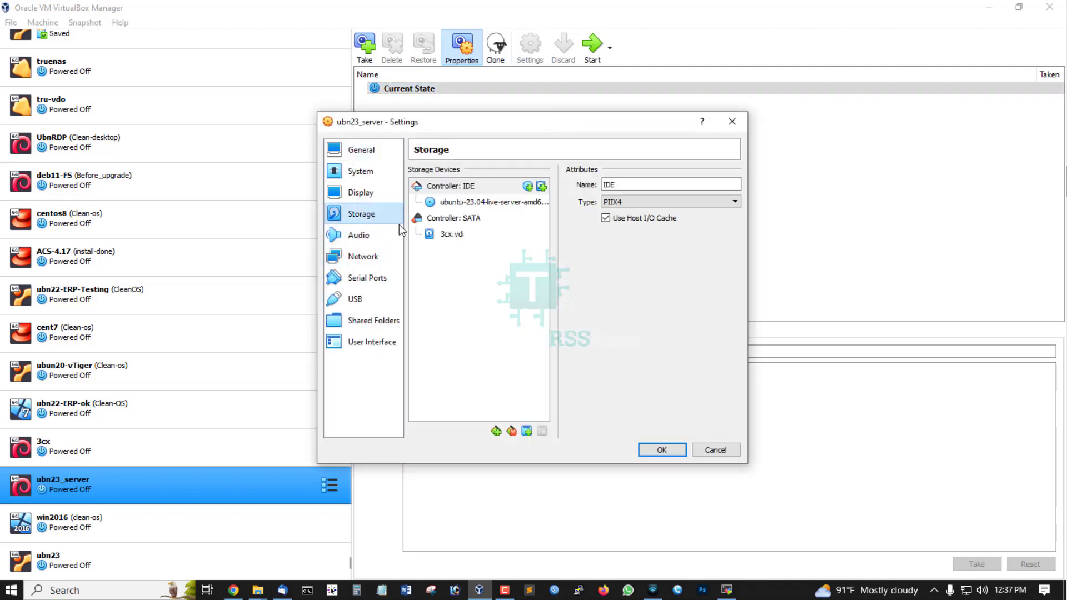
left_click(364, 257)
left_click(529, 209)
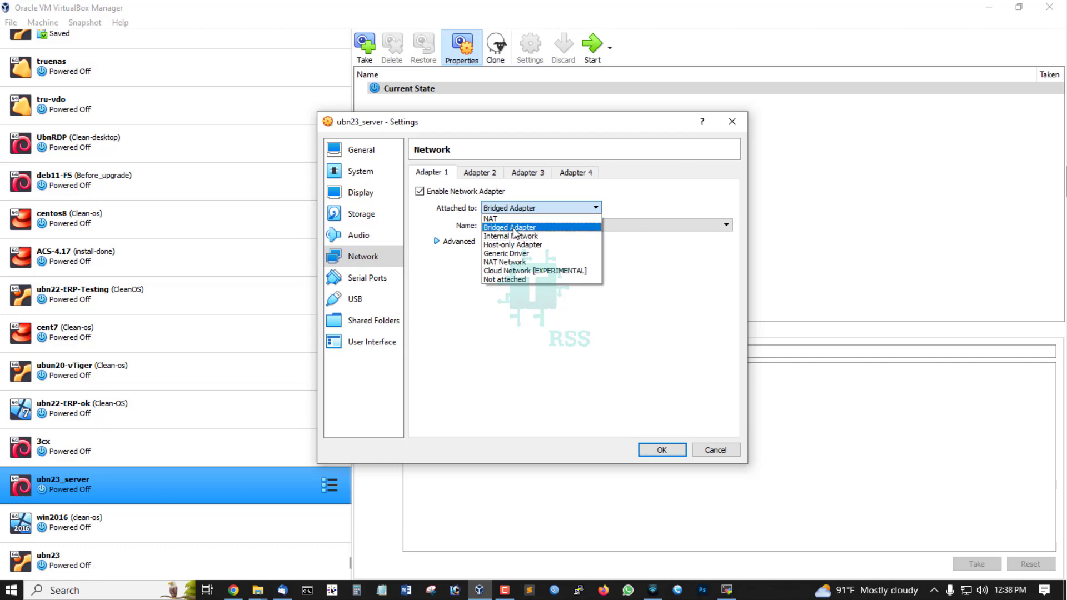
left_click(513, 228)
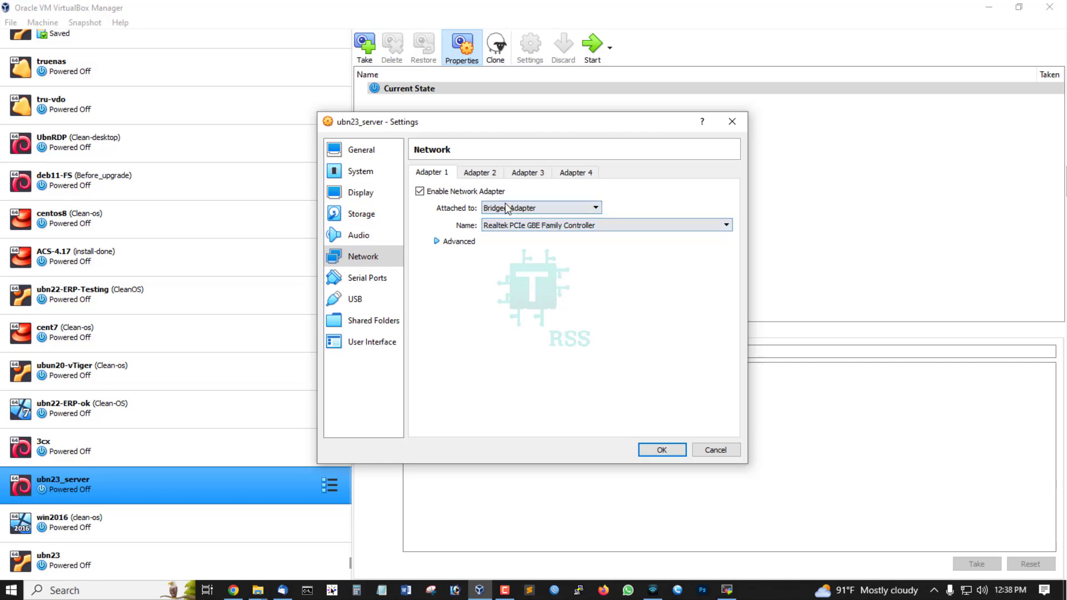
left_click(662, 451)
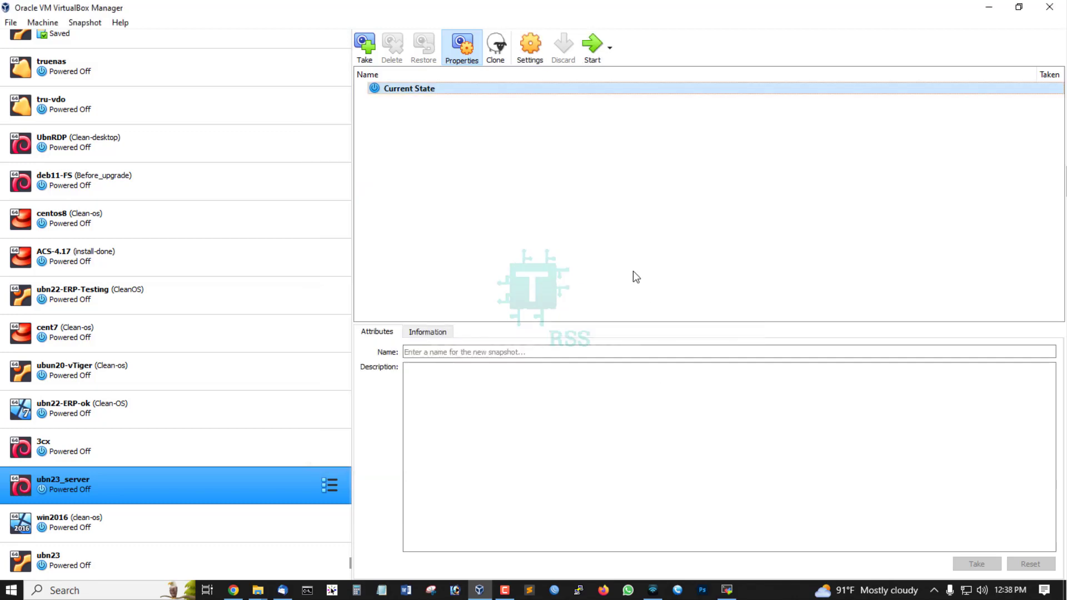
Step: Start the ubn23_server virtual machine and boot the Try or Install Ubuntu Server entry
left_click(592, 45)
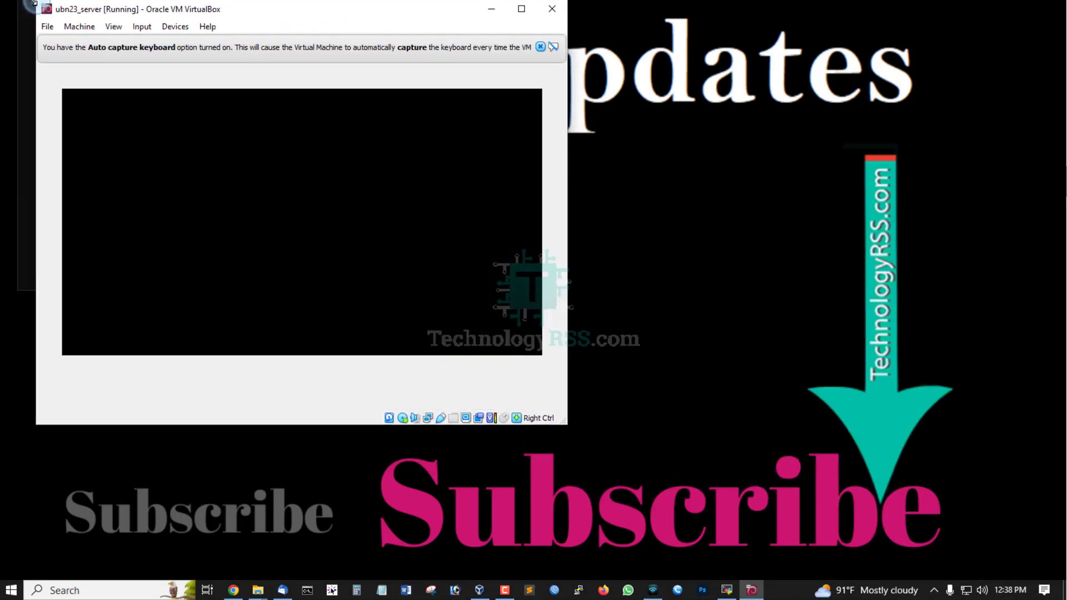
left_click(541, 49)
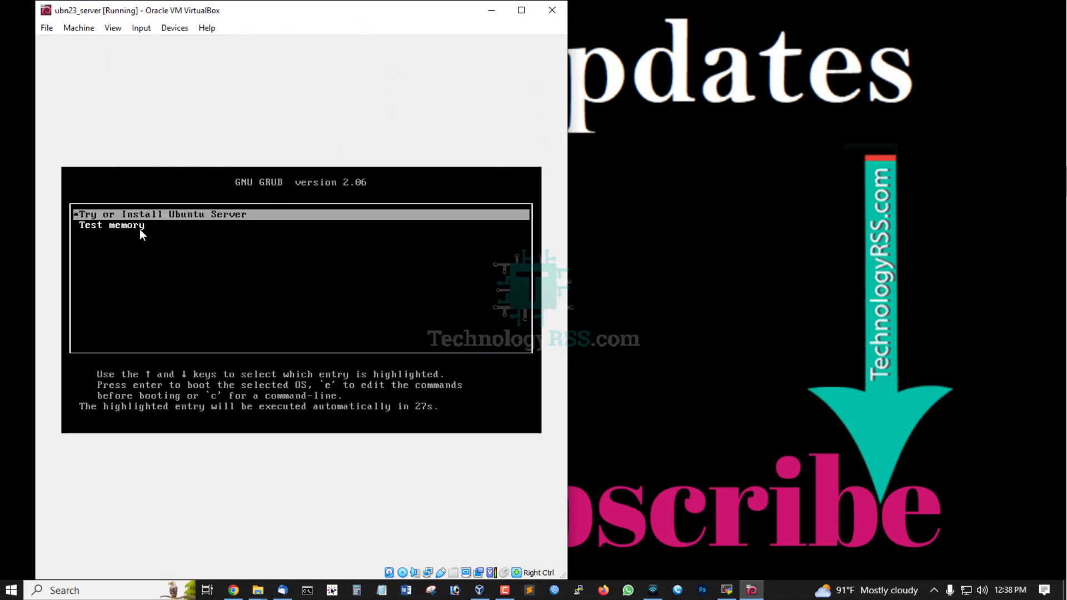
key("Return")
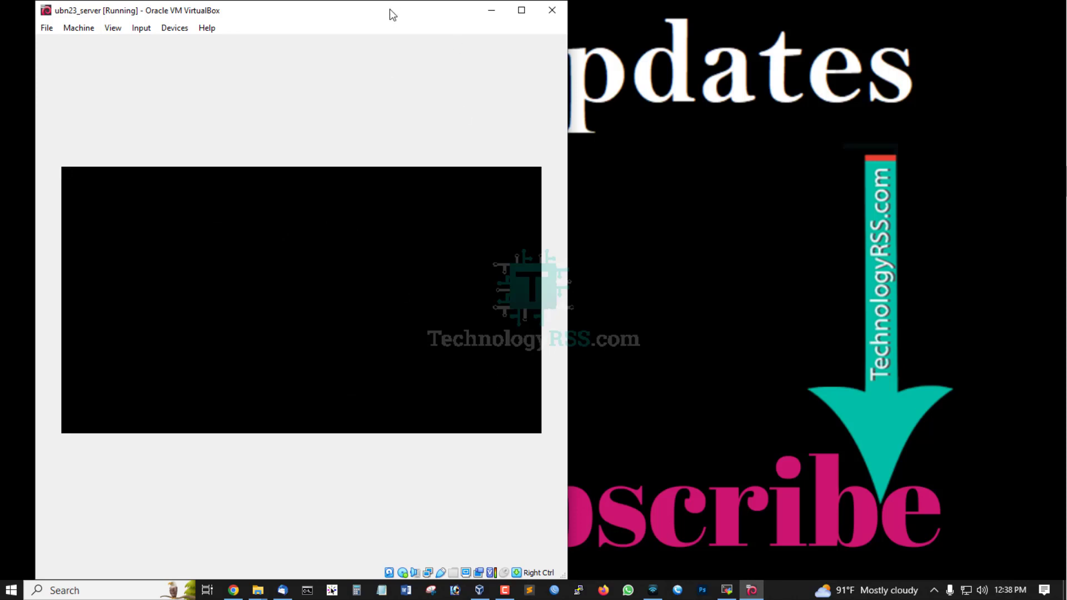
left_click_drag(389, 9, 419, 8)
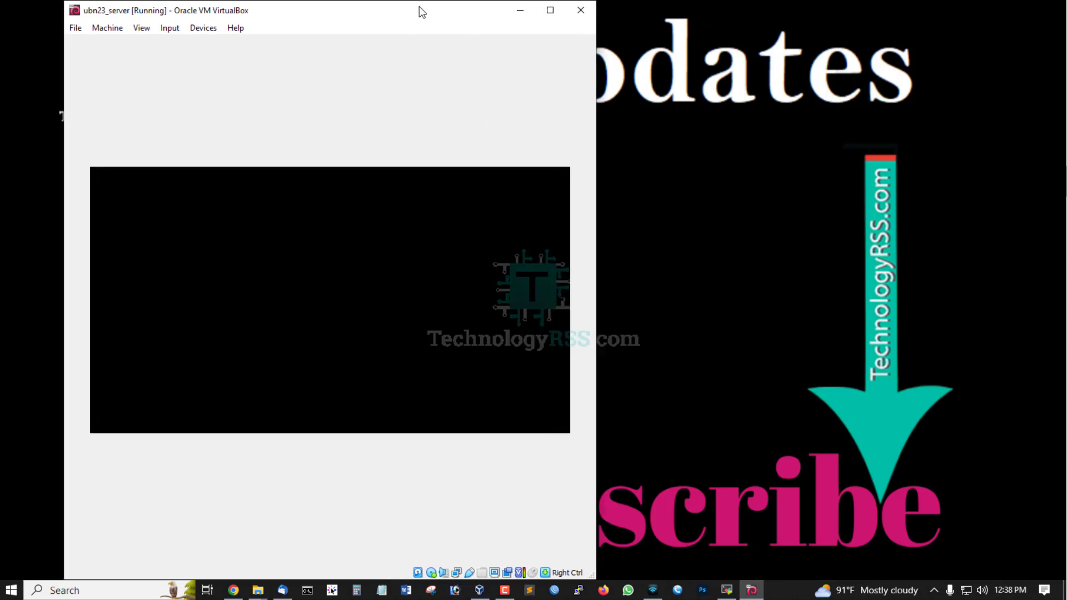
left_click(977, 114)
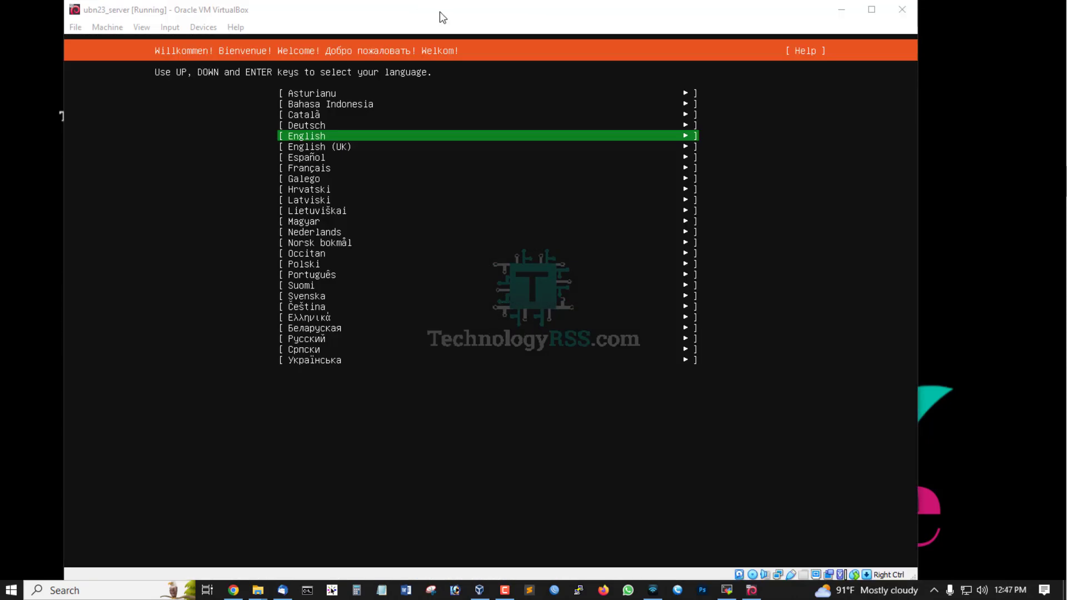
Step: Choose English as the installer language and English (US) as the keyboard layout, continuing without updating the installer
left_click(473, 19)
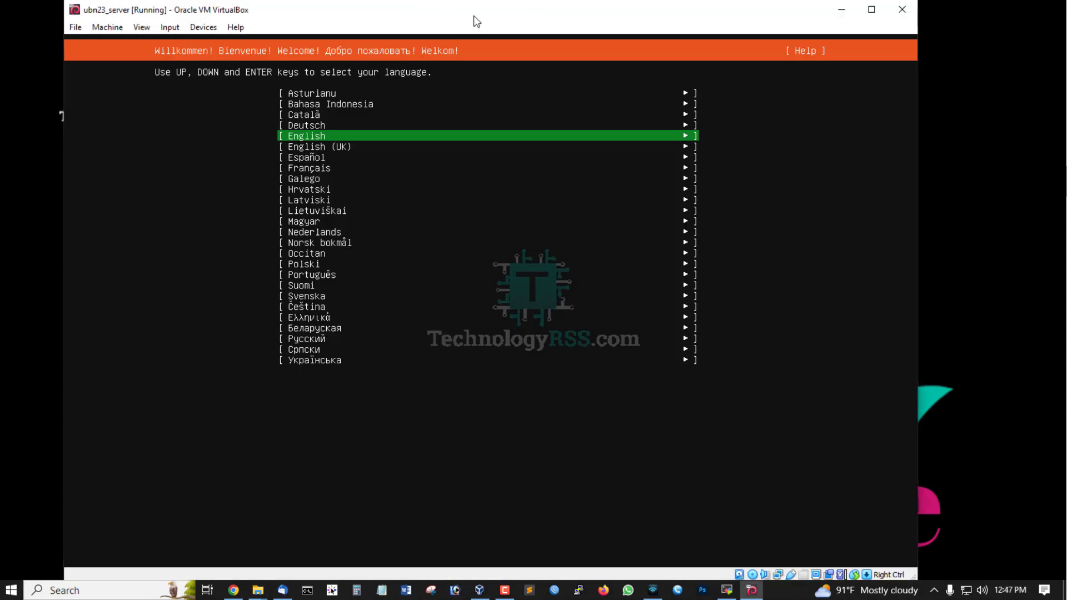
key("Return")
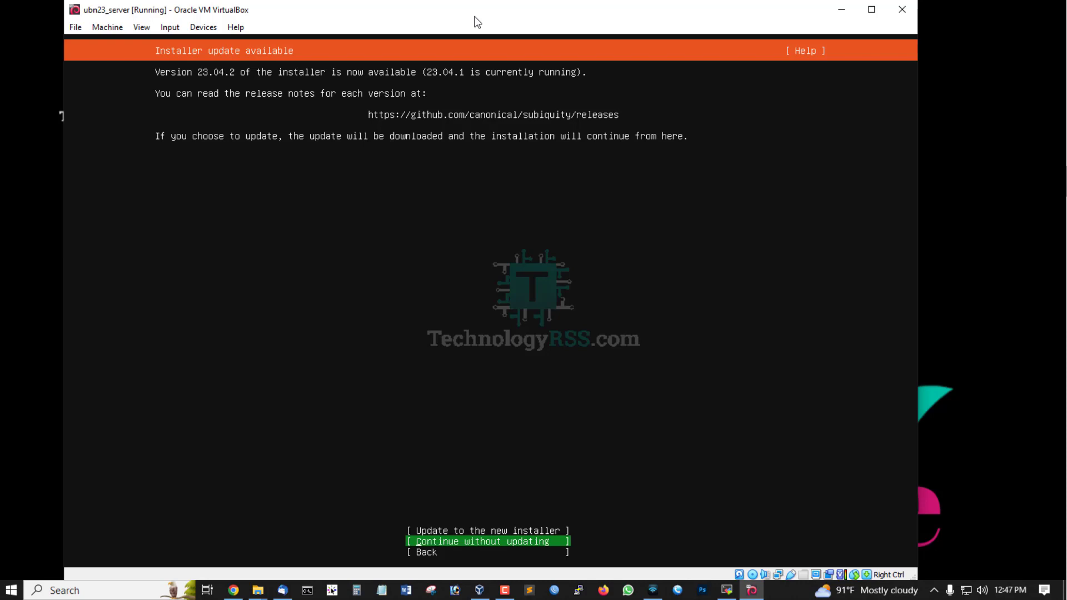
key("Return")
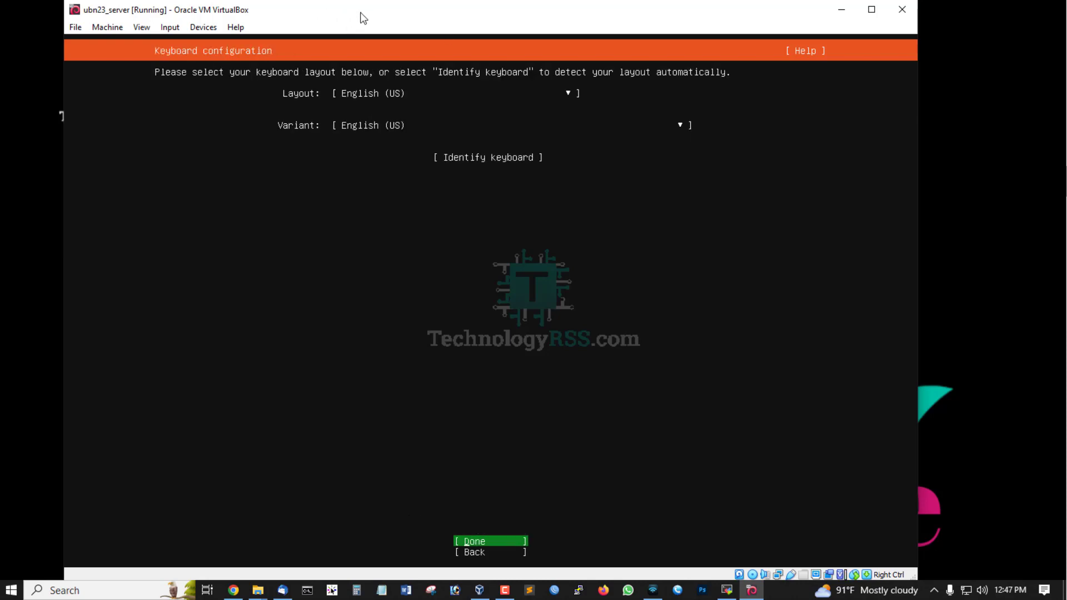
key("Return")
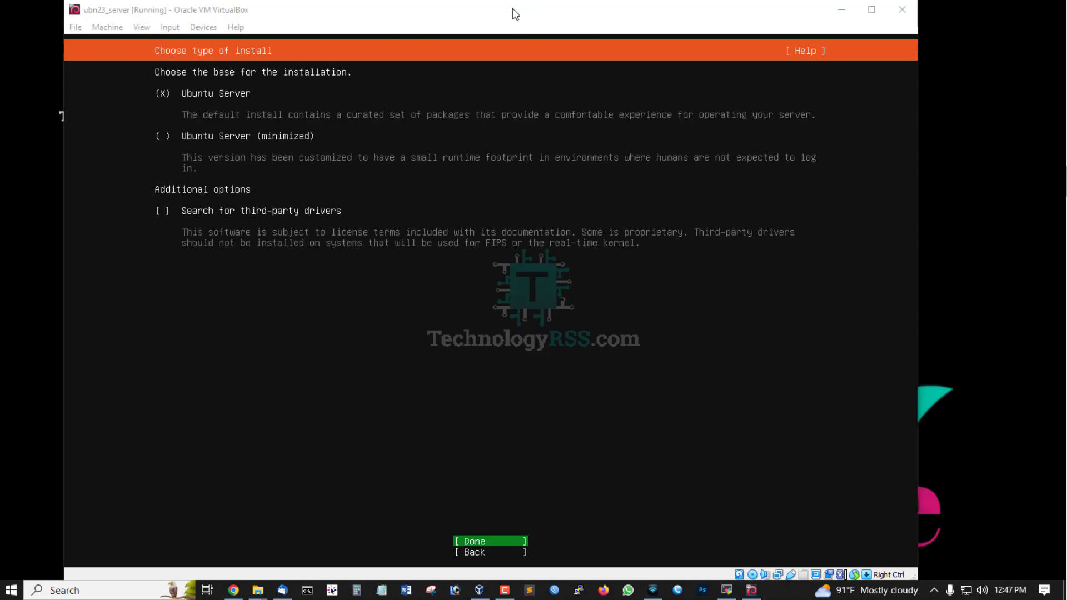
Step: Choose the Ubuntu Server base with the DHCP connection on enp0s3 and a blank proxy address
key("Return")
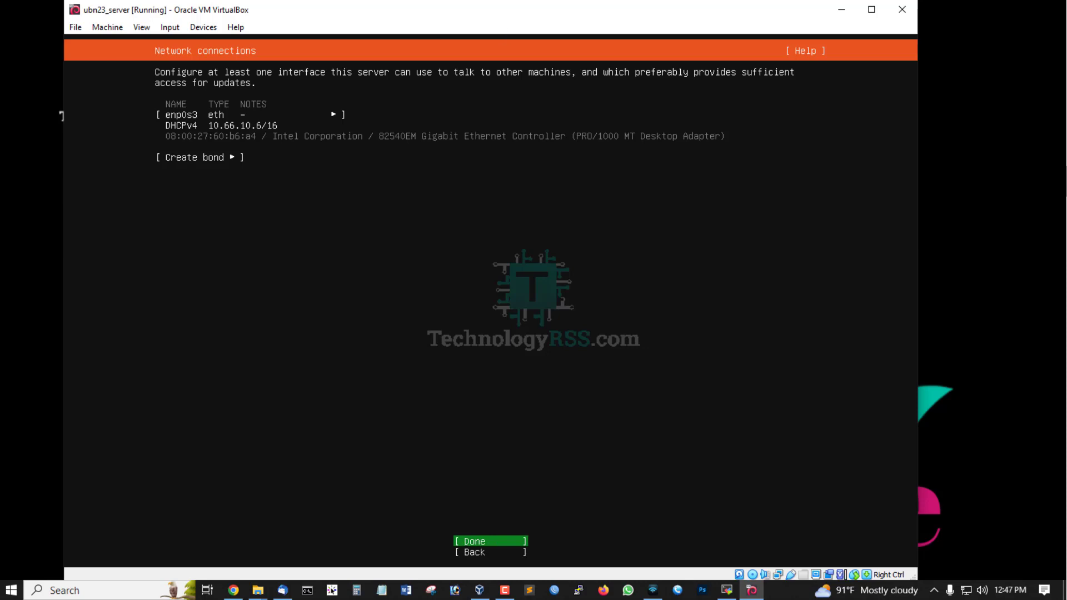
key("Return")
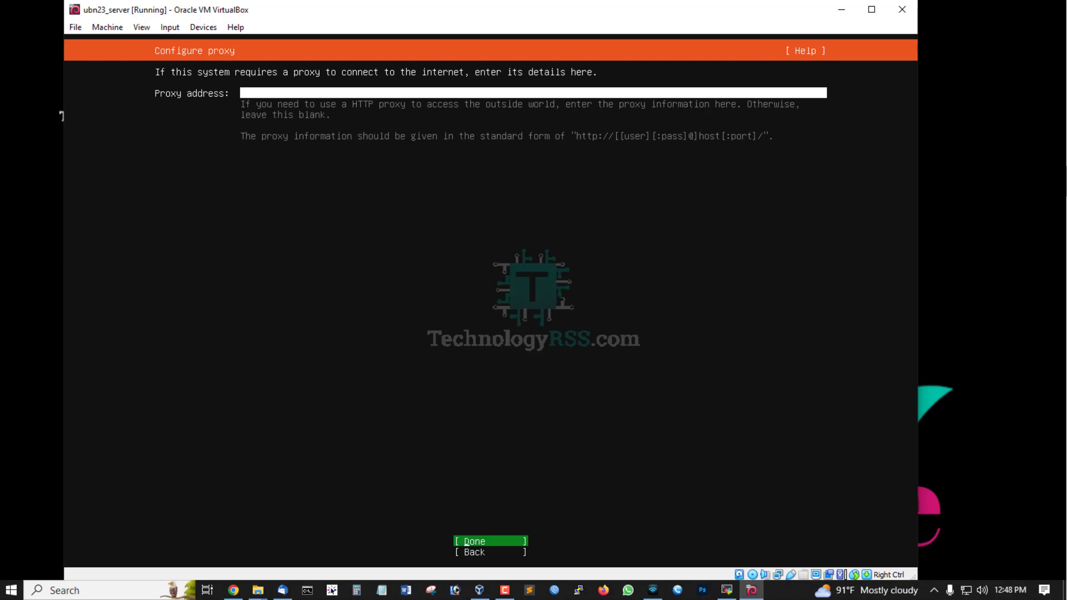
key("Return")
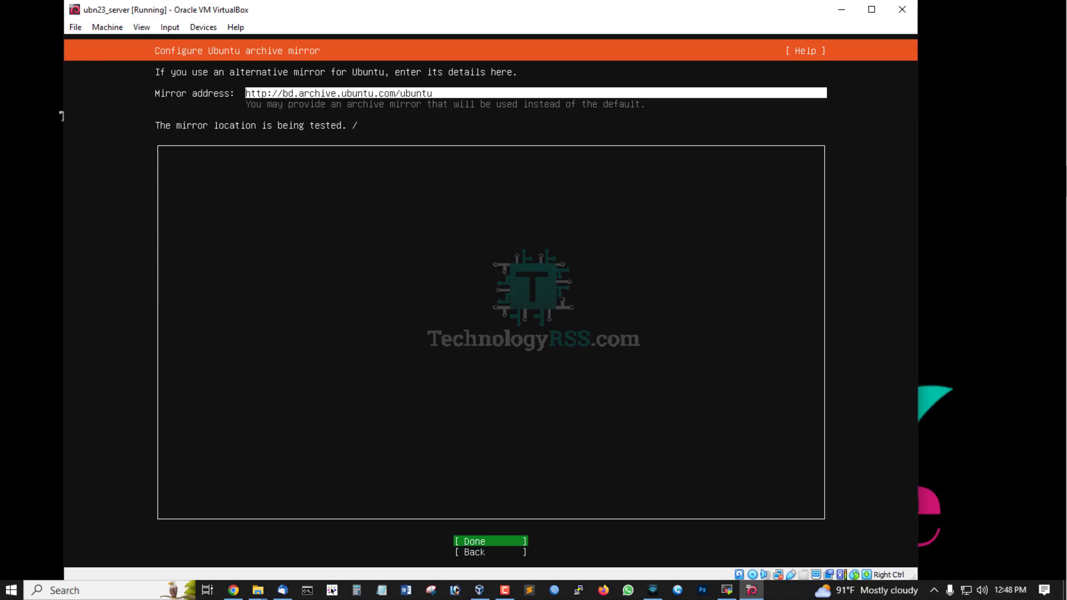
Step: Accept the default Ubuntu archive mirror and continue without waiting for its check to finish
key("Return")
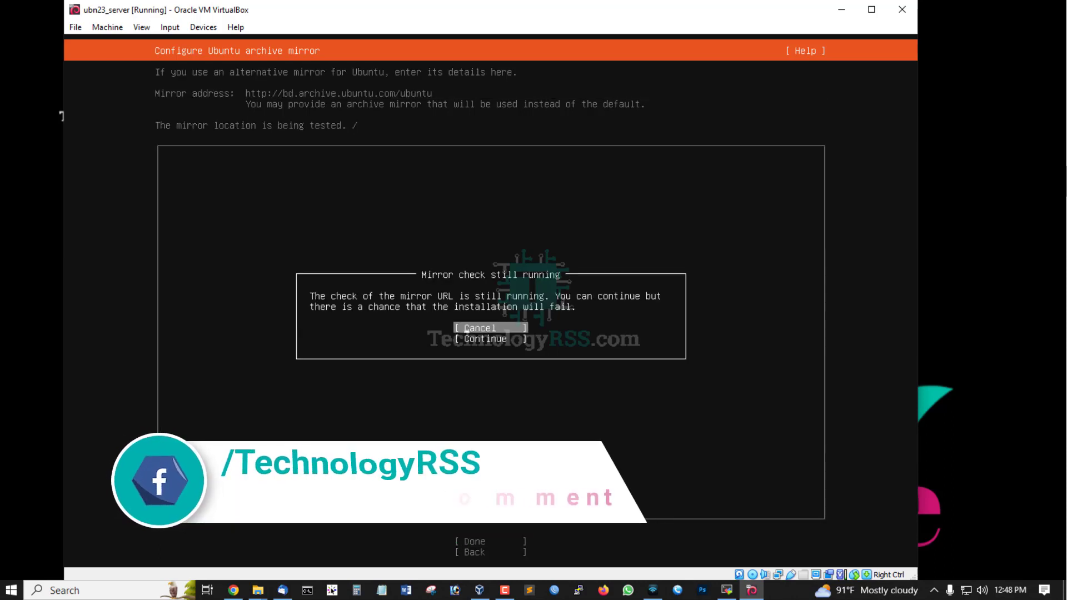
key("Down")
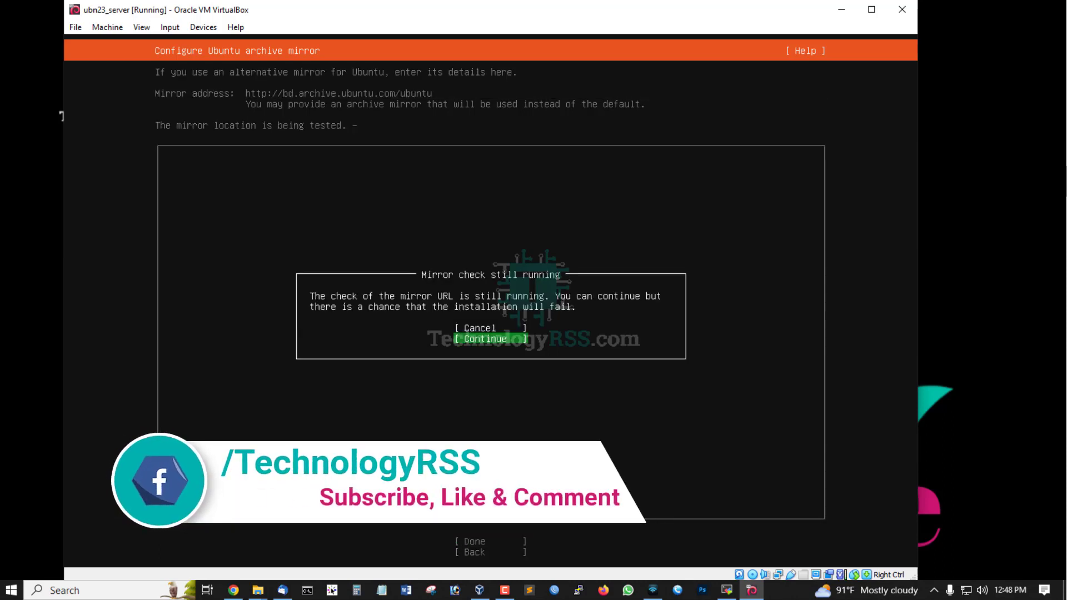
key("Return")
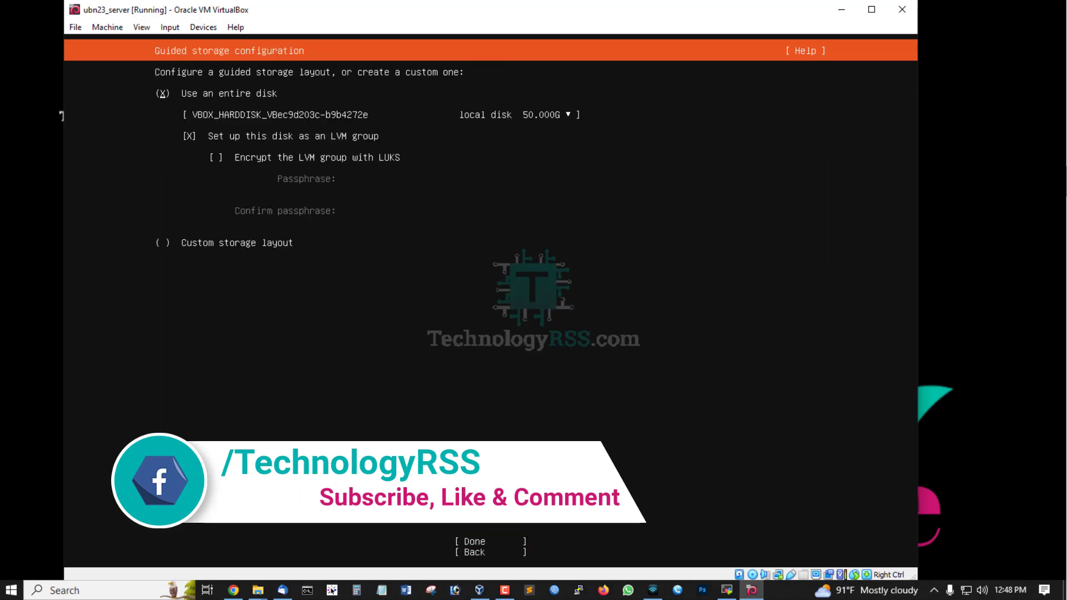
Step: Accept the guided storage layout using the entire 50 GB disk as an unencrypted LVM group
key("Down")
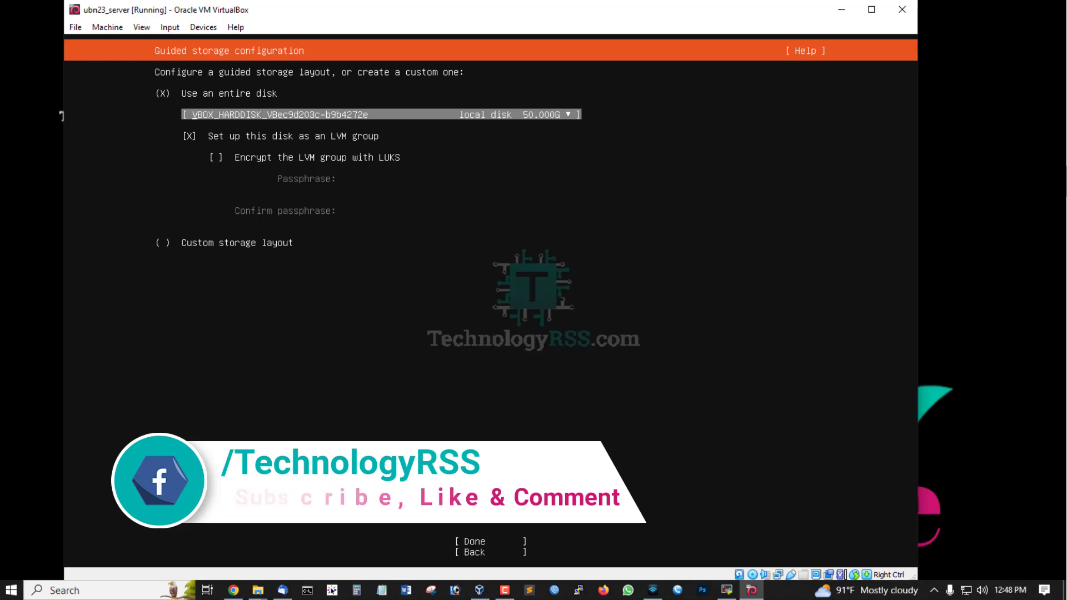
key("Down")
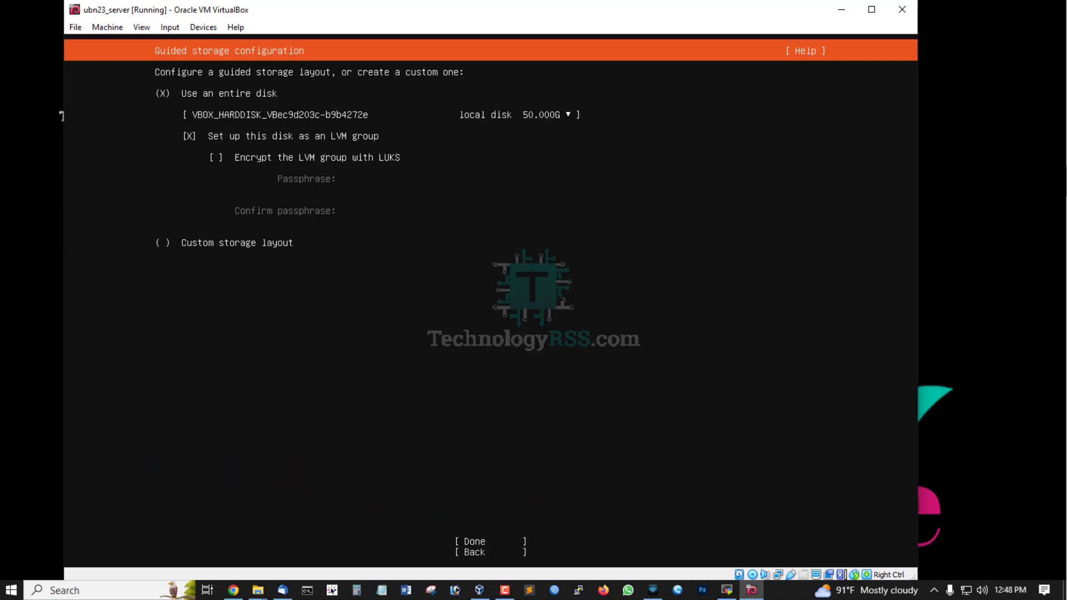
key("Tab")
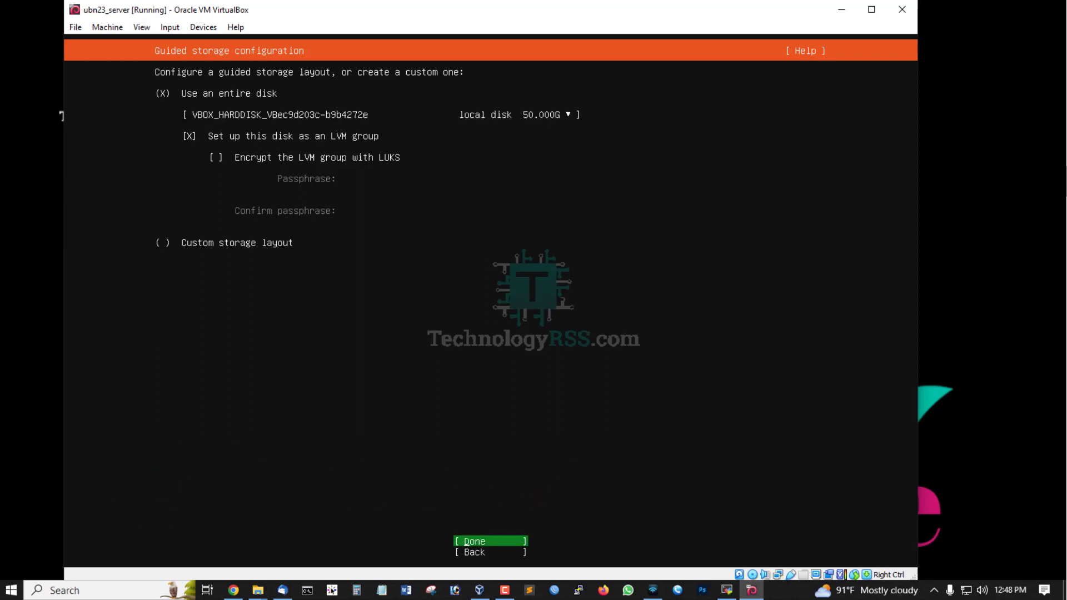
key("Return")
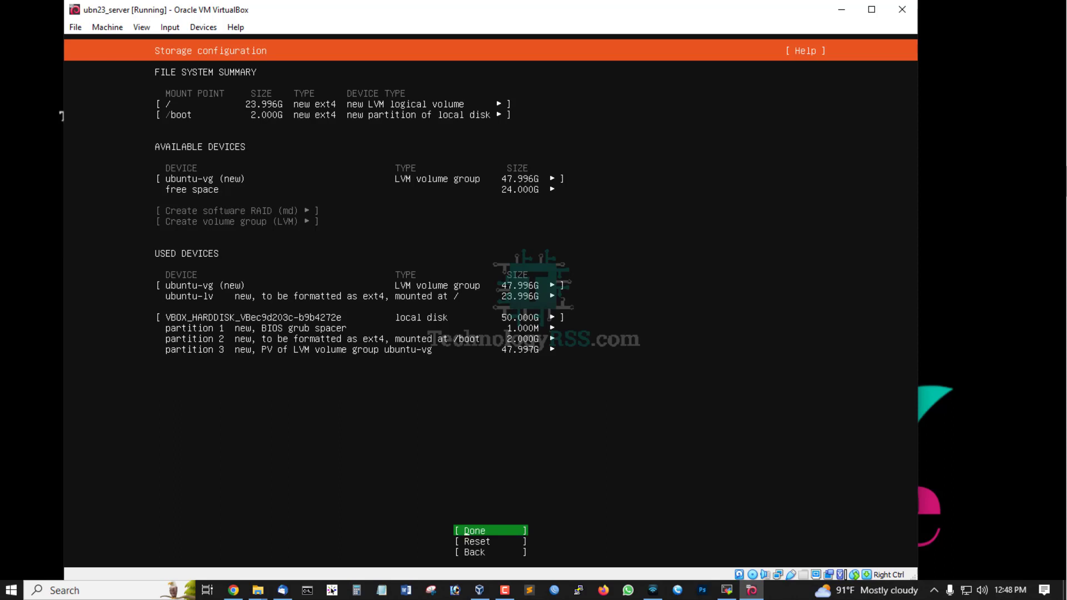
Step: Accept the storage summary and confirm formatting the disk to begin the installation
key("Return")
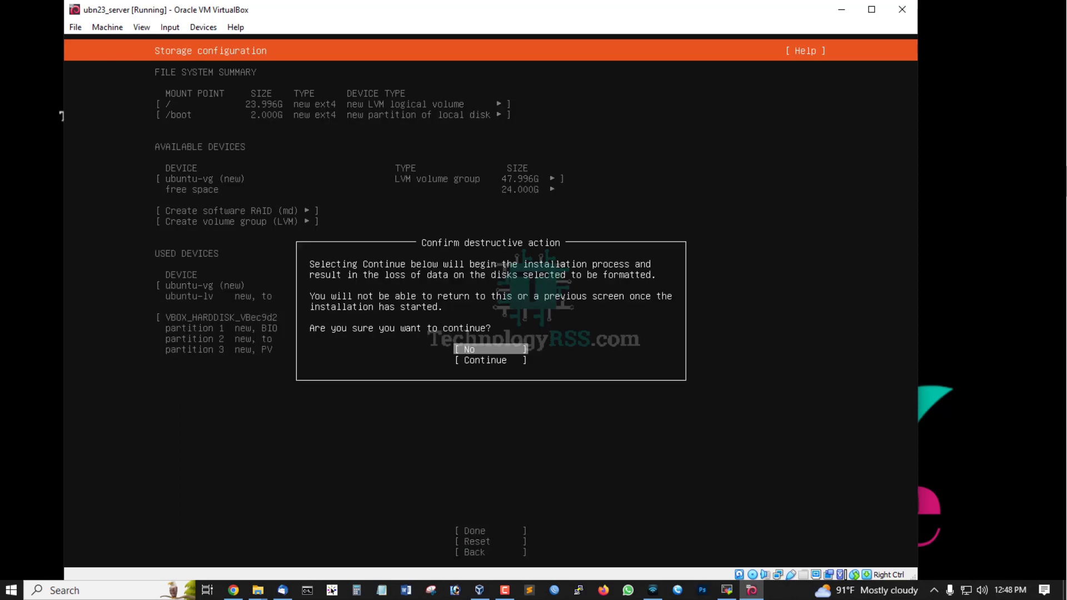
key("Down")
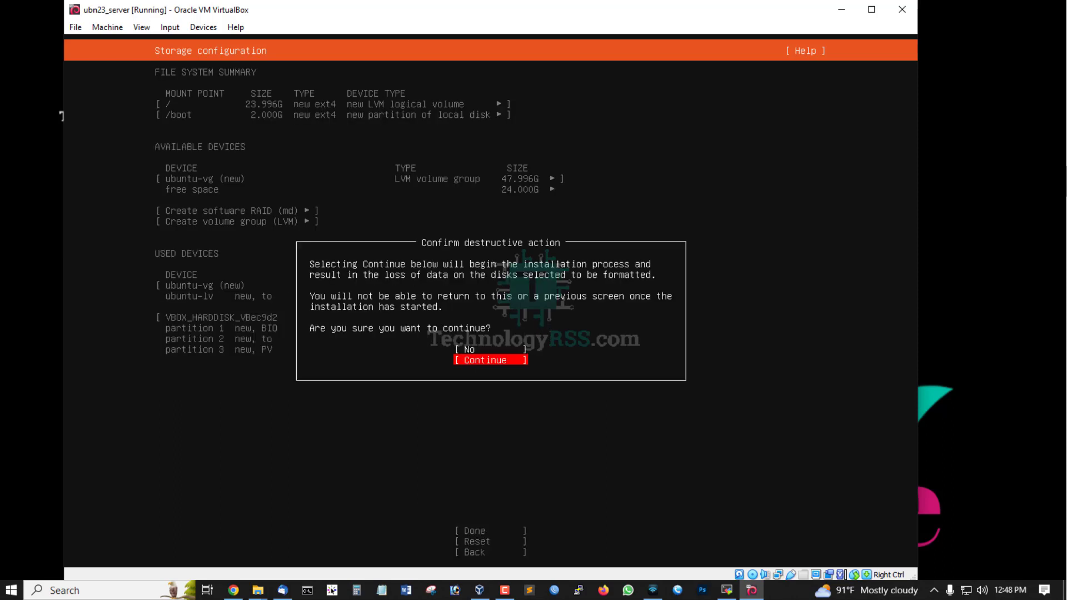
key("Return")
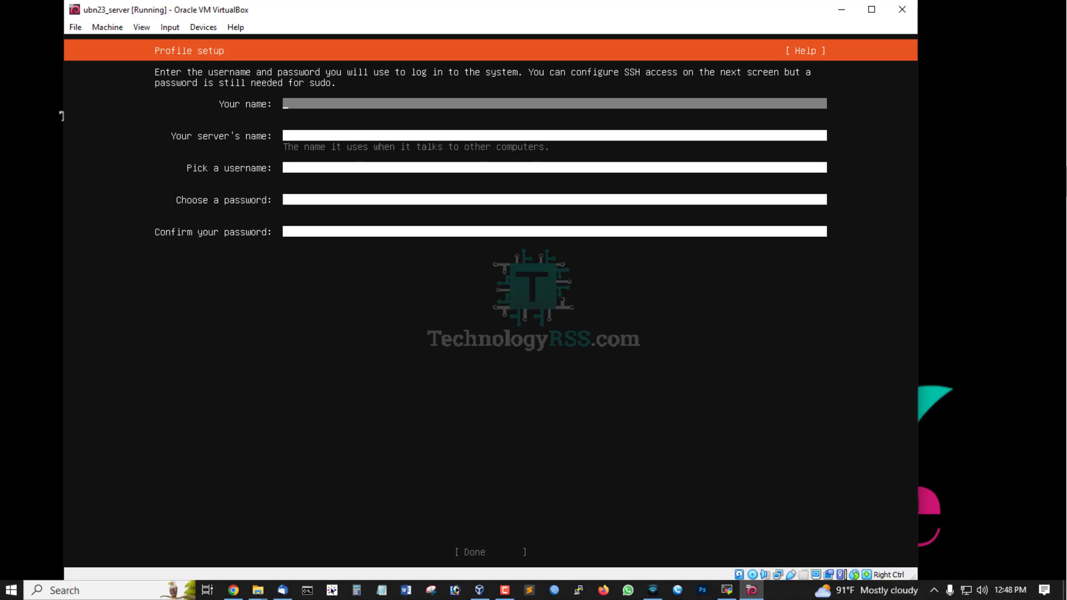
Step: Fill in the profile with tech as the name, ubn23 as the server's name and tech as the username
type("tech")
key("Tab")
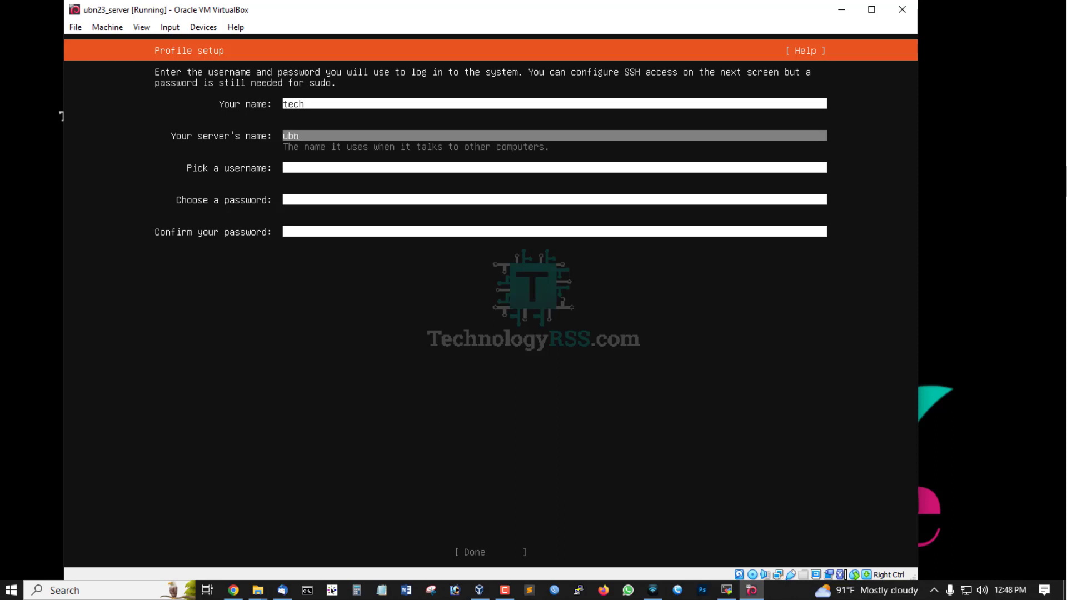
type("ubn23")
key("Tab")
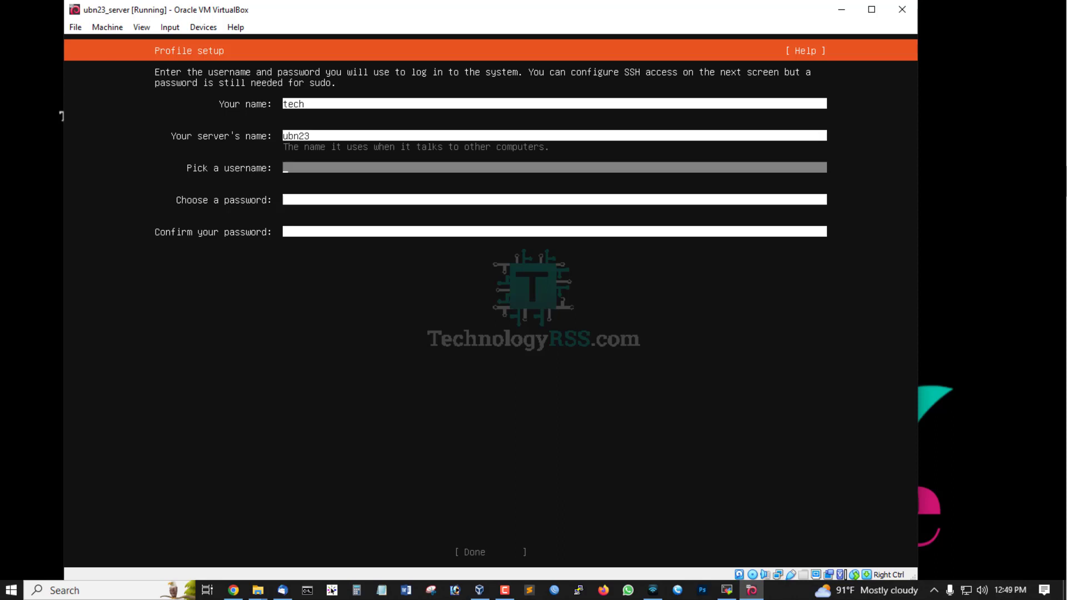
type("tech")
key("Tab")
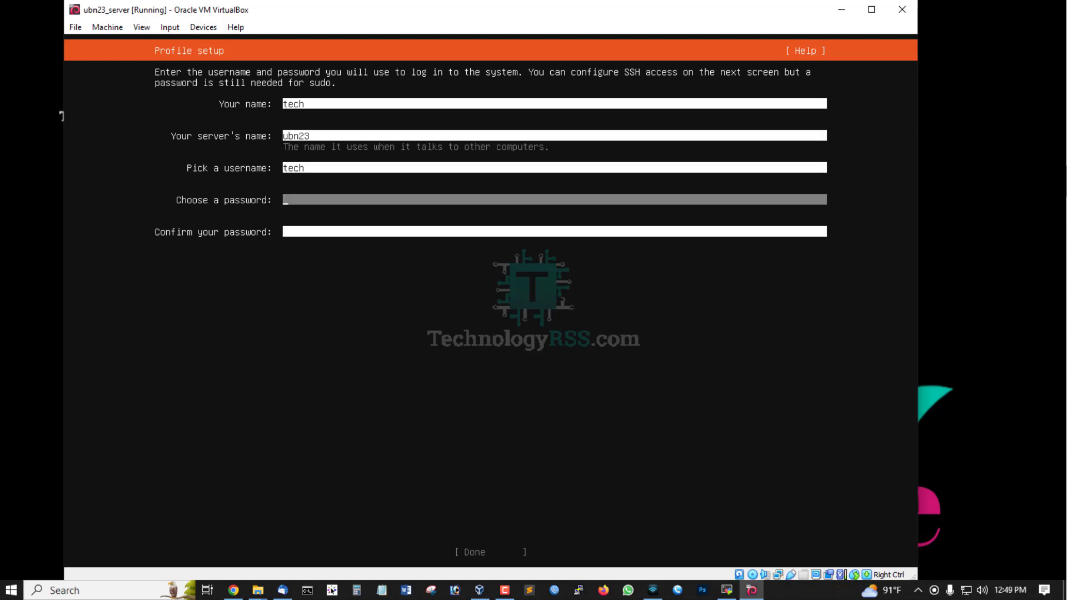
Step: Enter and confirm the account password, and submit the profile setup
type("*********")
key("Tab")
type("********")
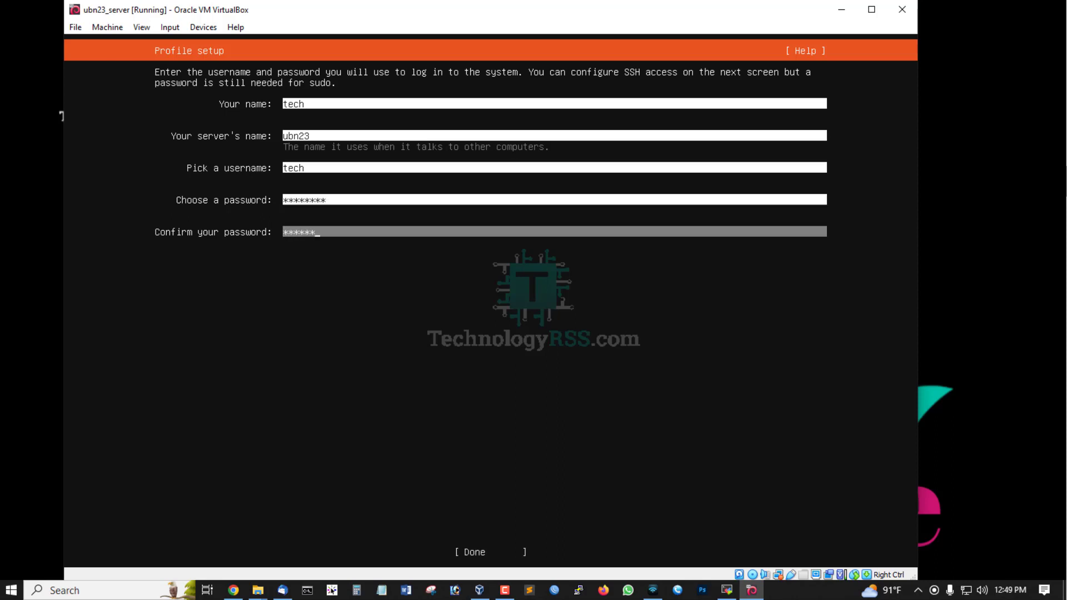
key("Tab")
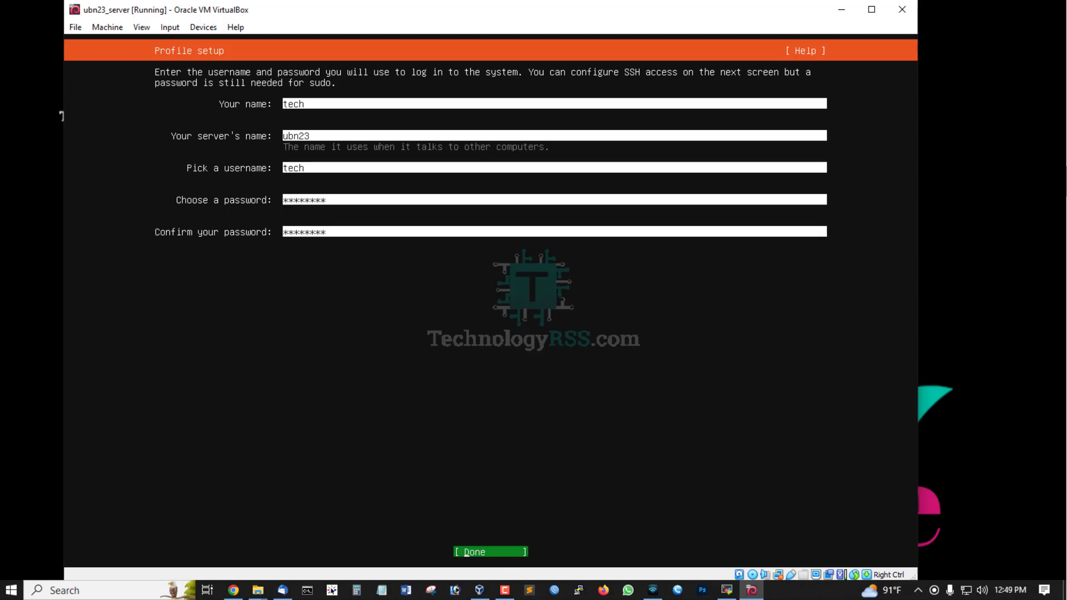
key("Return")
Step: Enable installation of the OpenSSH server without importing an SSH identity, and continue past the SSH setup
key("space")
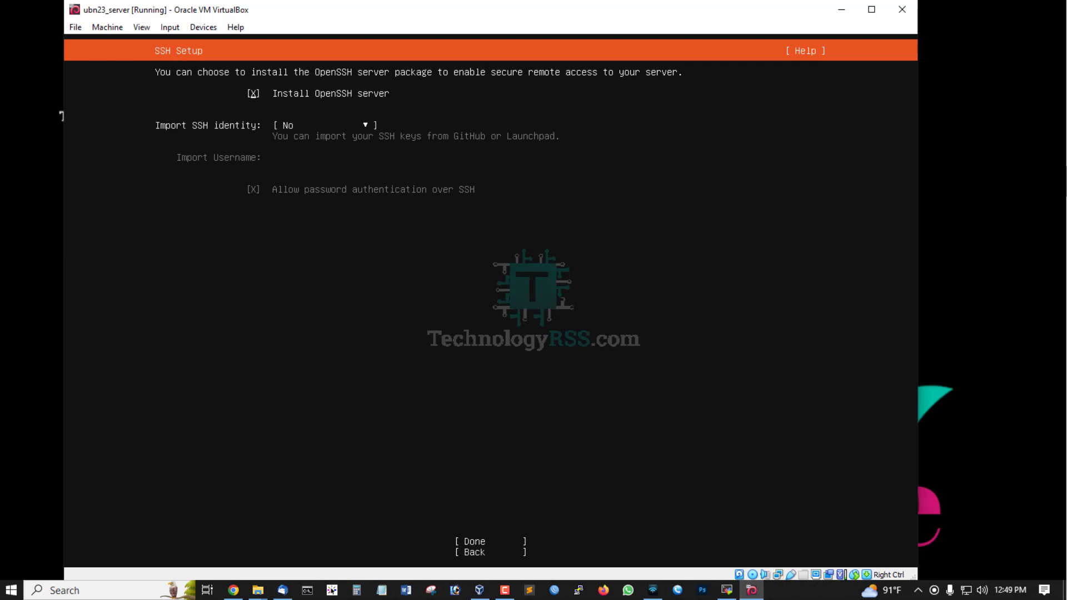
key("Tab")
key("Tab")
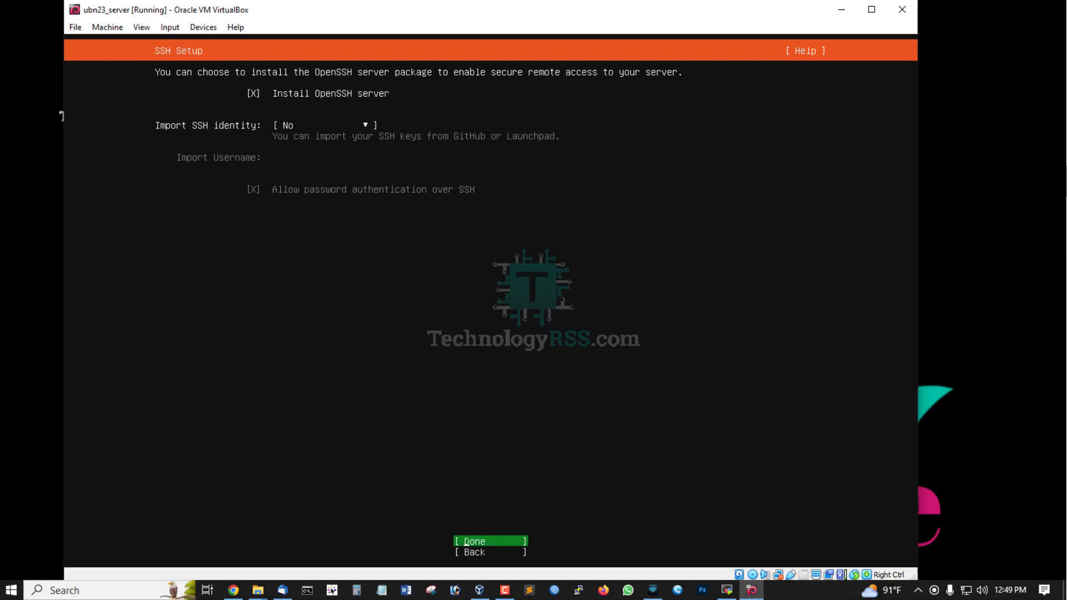
key("Return")
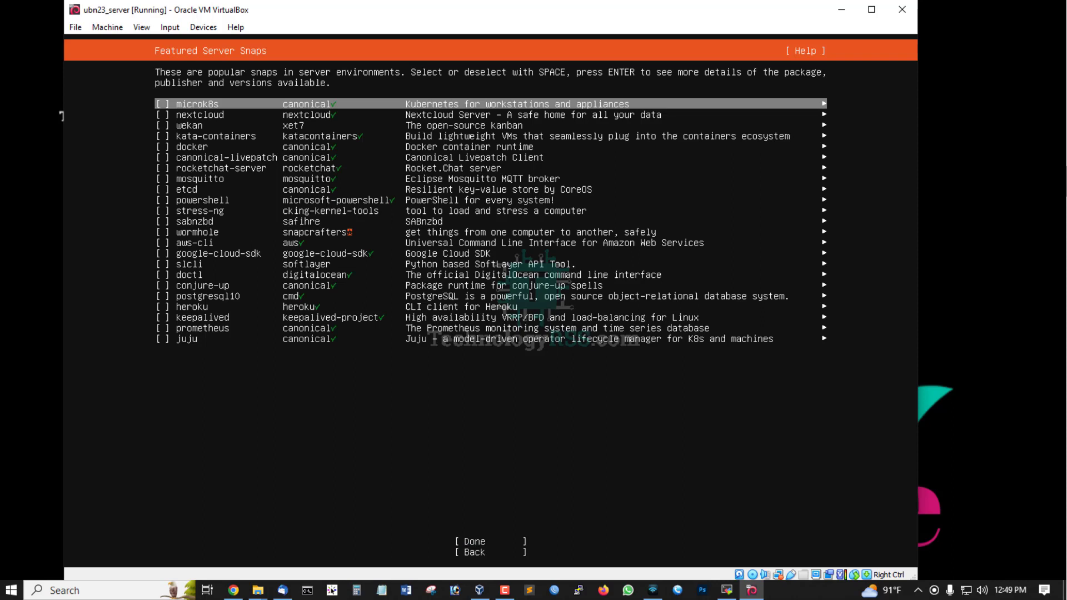
Step: Look through the list of featured server snaps, from microk8s to juju, without selecting any
key("Down")
key("Down")
key("Down")
key("Down")
key("Down")
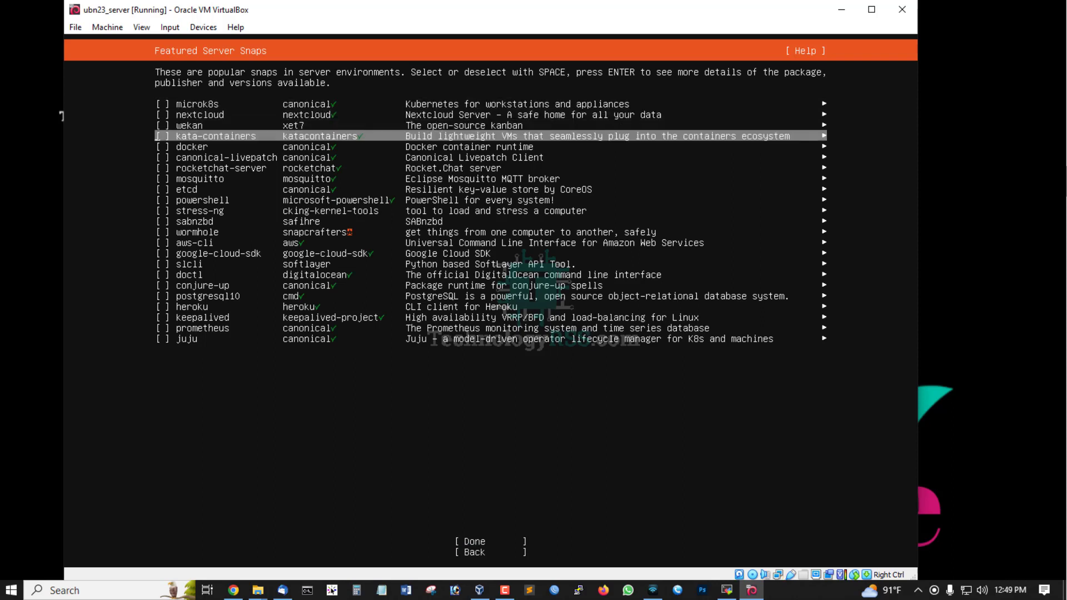
key("Down")
key("Down")
key("Down")
key("Down")
key("Down")
key("Down")
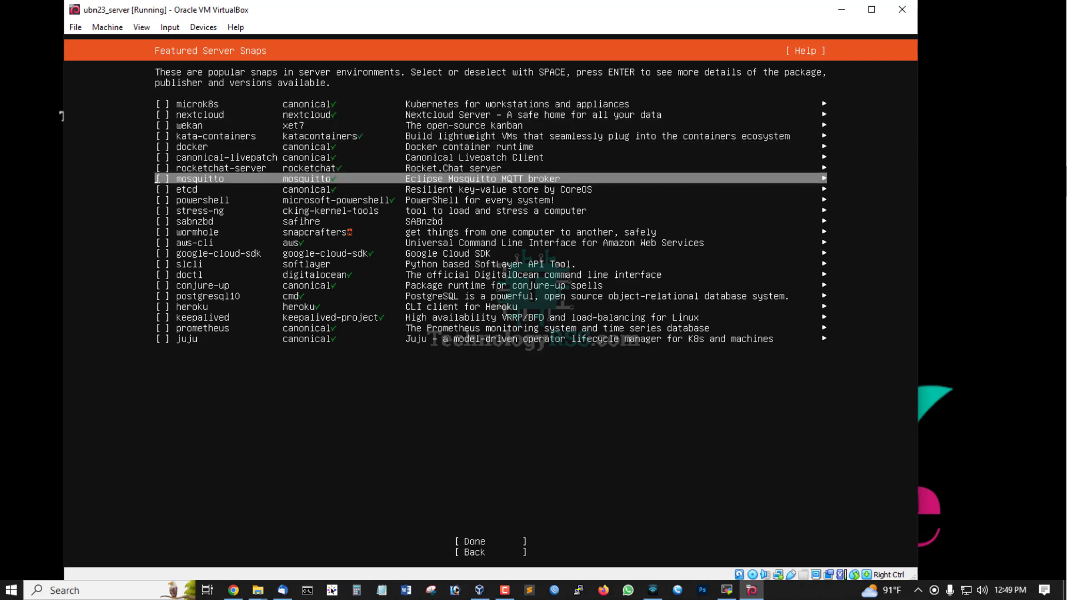
key("Down")
key("Down")
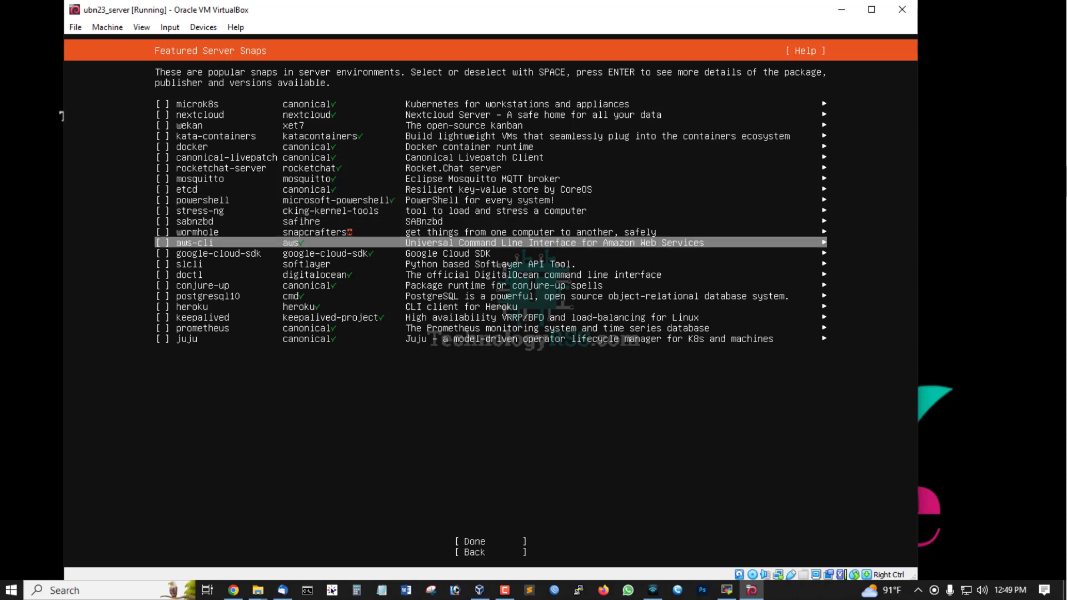
key("Down")
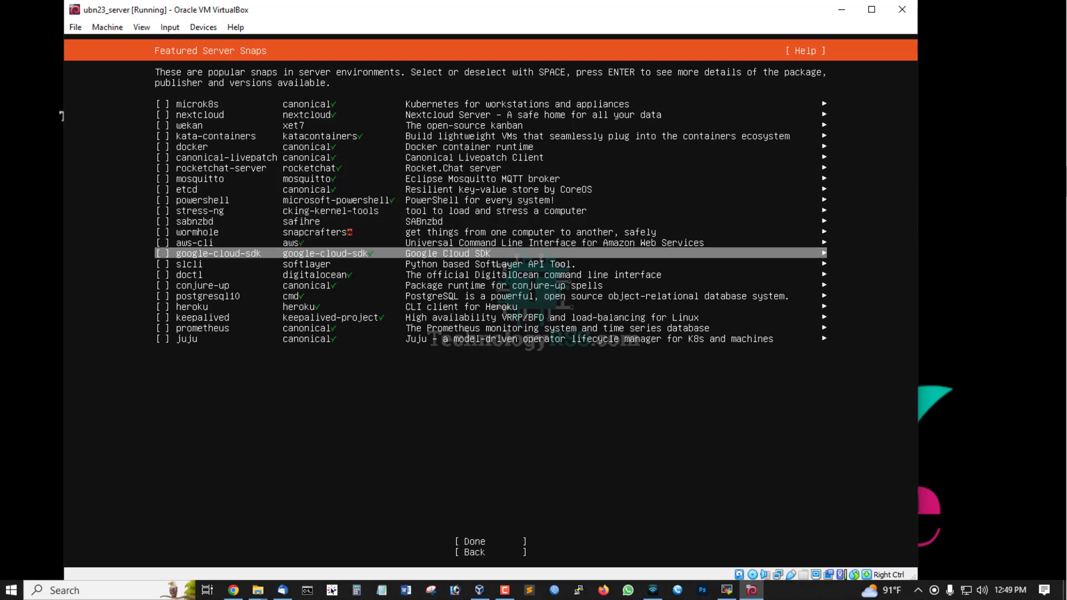
key("Down")
key("Down")
key("Down")
key("Down")
key("Down")
key("Down")
key("Down")
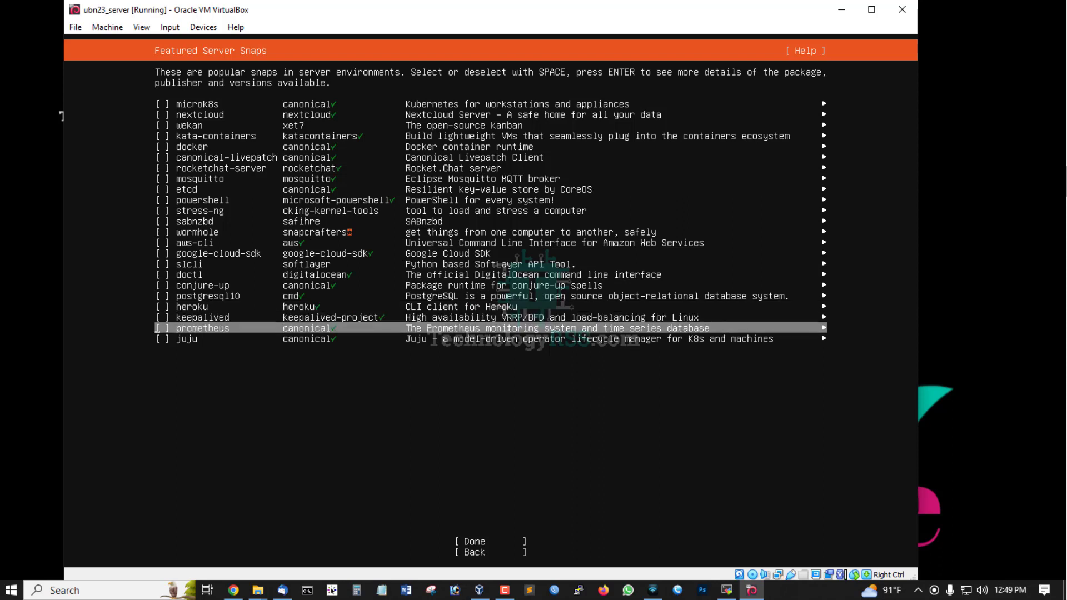
key("Up")
key("Up")
key("Up")
key("Up")
key("Up")
key("Up")
key("Up")
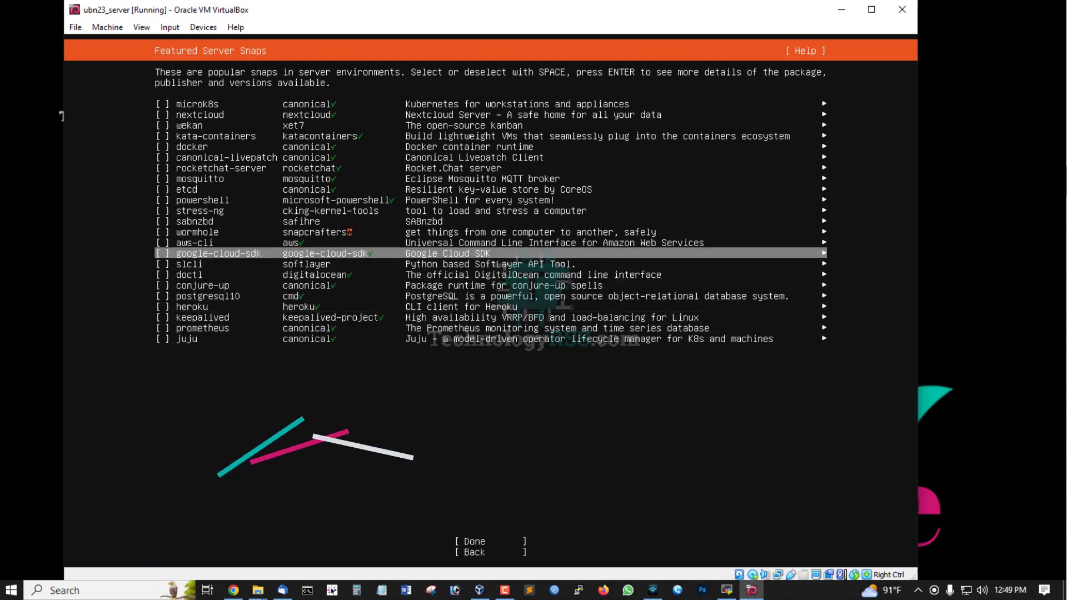
key("Down")
key("Down")
key("Down")
key("Down")
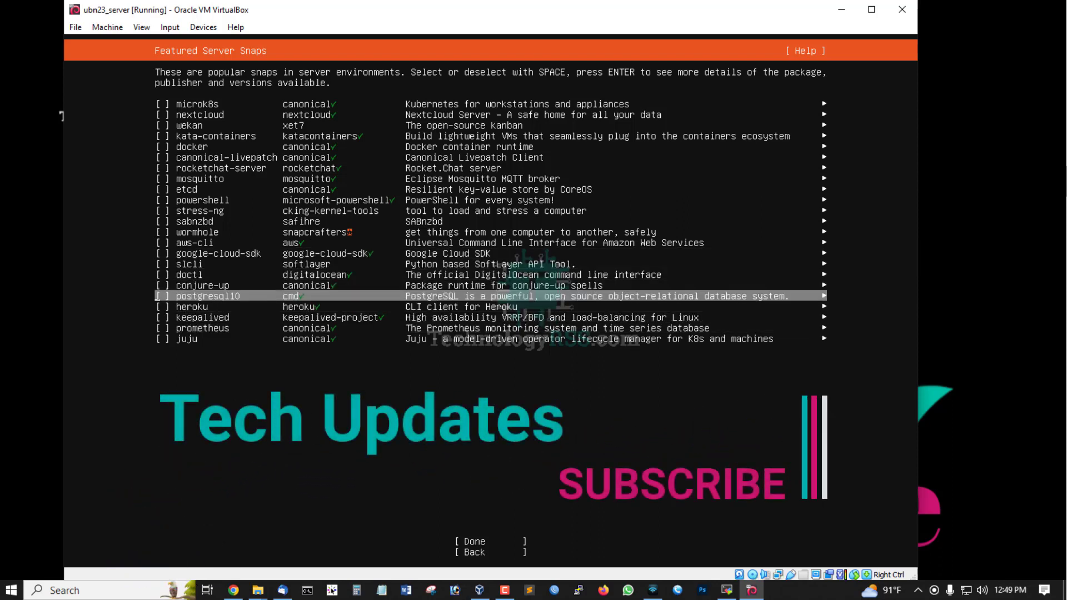
key("Down")
key("Down")
key("Down")
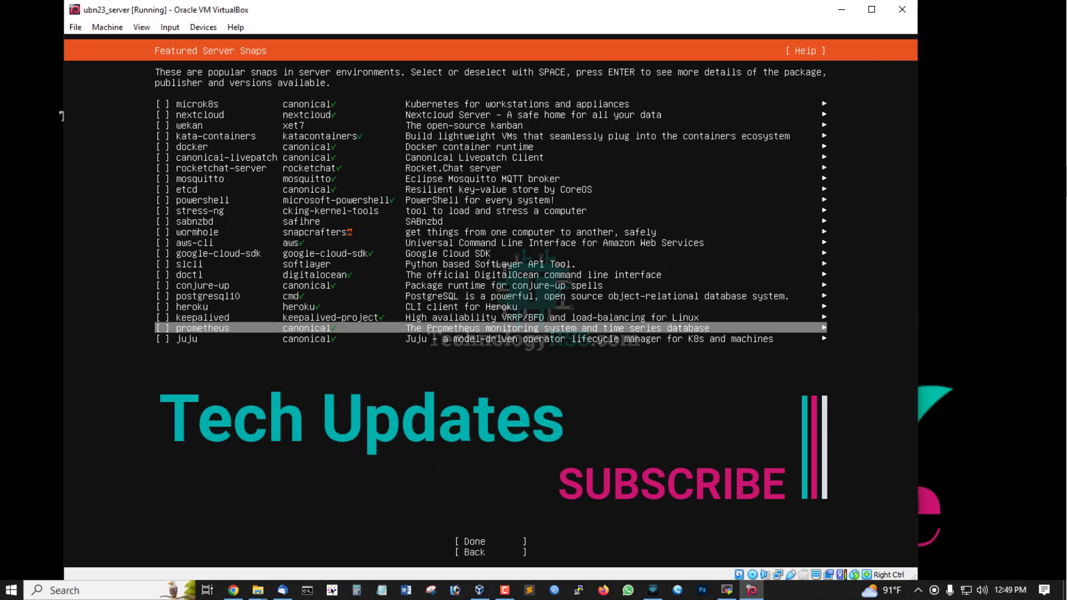
key("Down")
key("Up")
key("Up")
key("Up")
key("Up")
key("Up")
key("Up")
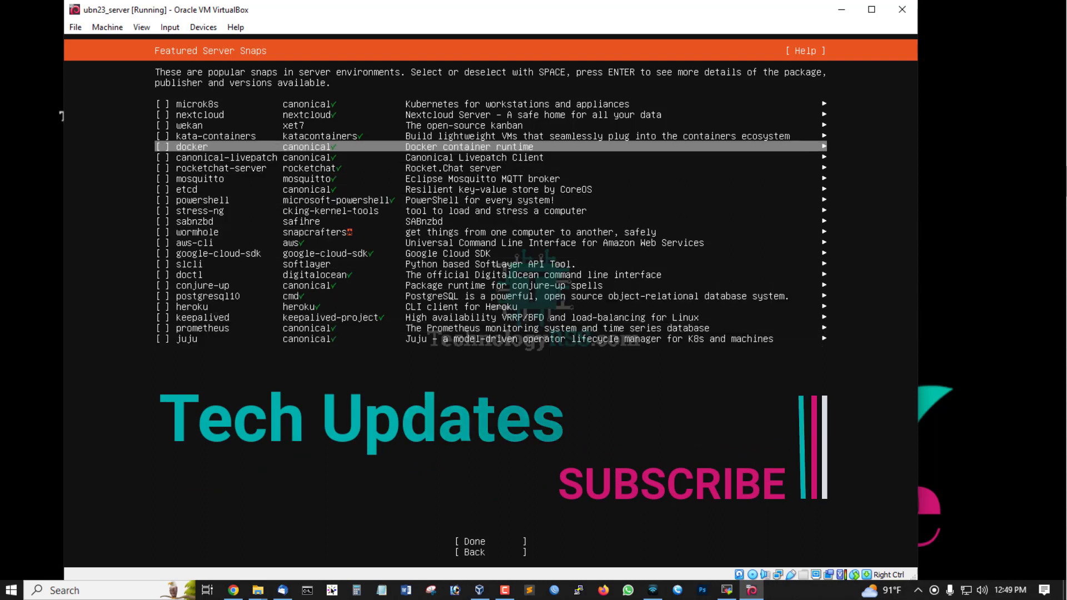
key("Up")
key("Up")
key("Up")
key("Down")
key("Down")
key("Down")
key("Down")
key("Down")
key("Down")
key("Down")
key("Down")
key("Down")
key("Down")
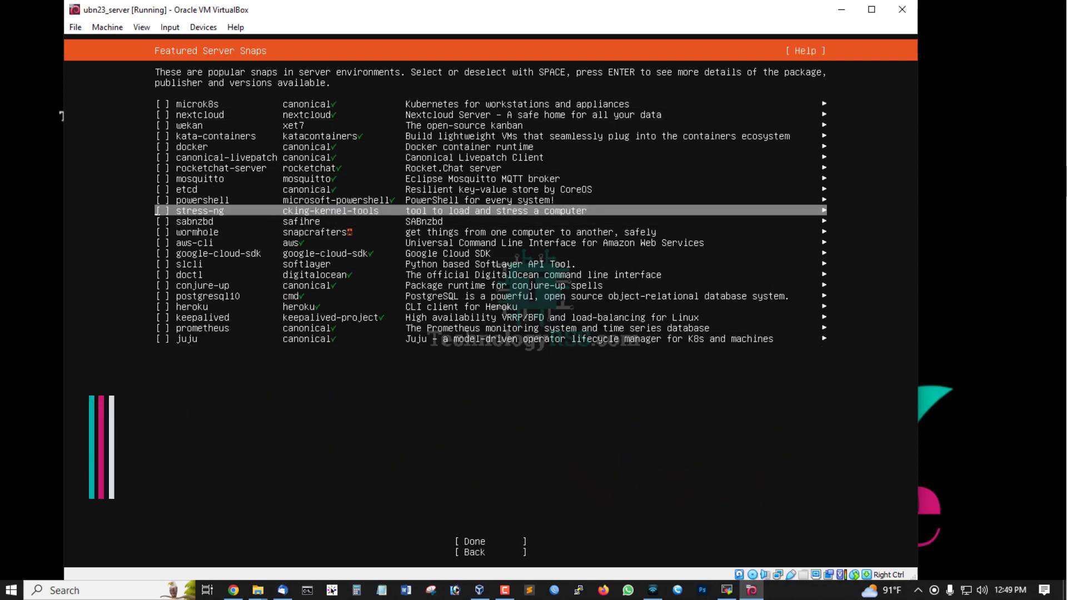
key("Up")
key("Up")
key("Up")
key("Up")
key("Up")
key("Up")
key("Up")
key("Up")
key("Up")
key("Up")
key("Down")
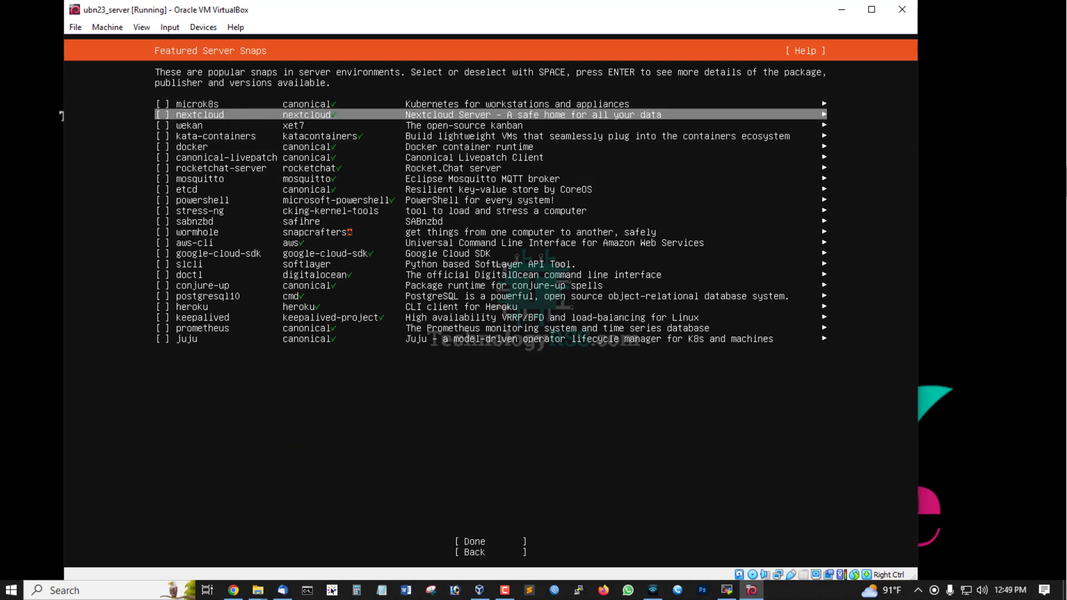
key("Down")
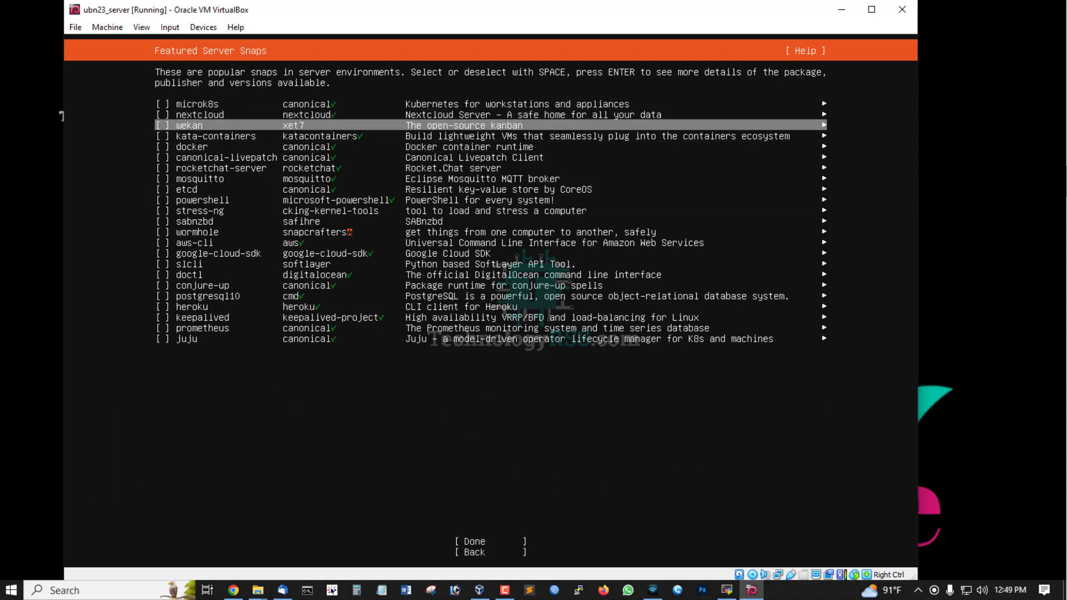
key("Down")
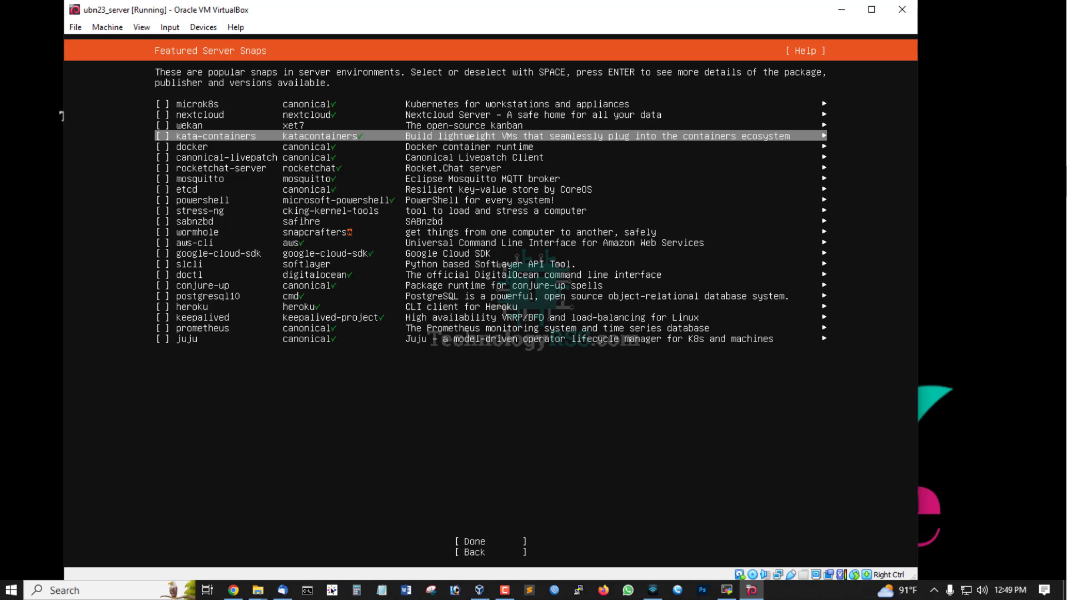
key("Down")
key("Down")
key("Down")
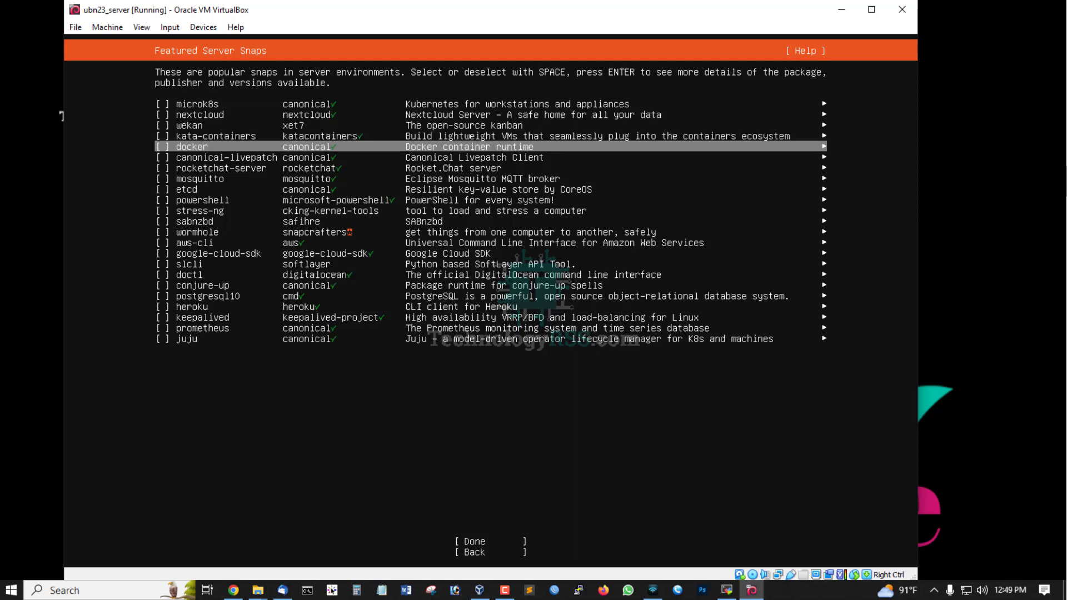
Step: Finish the featured snaps selection with none chosen and let the system installation run
key("Tab")
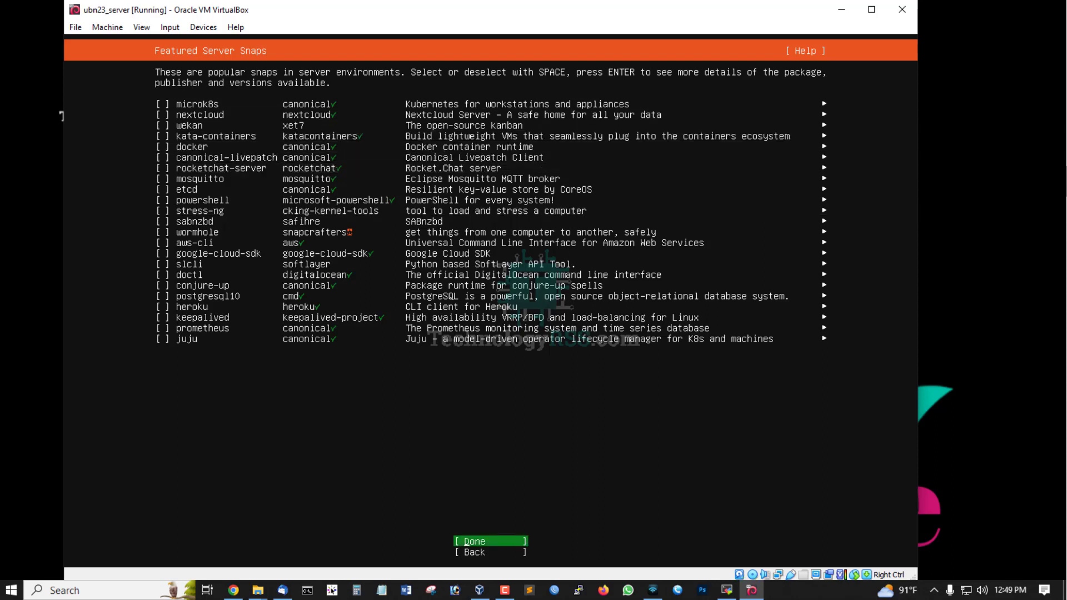
key("Return")
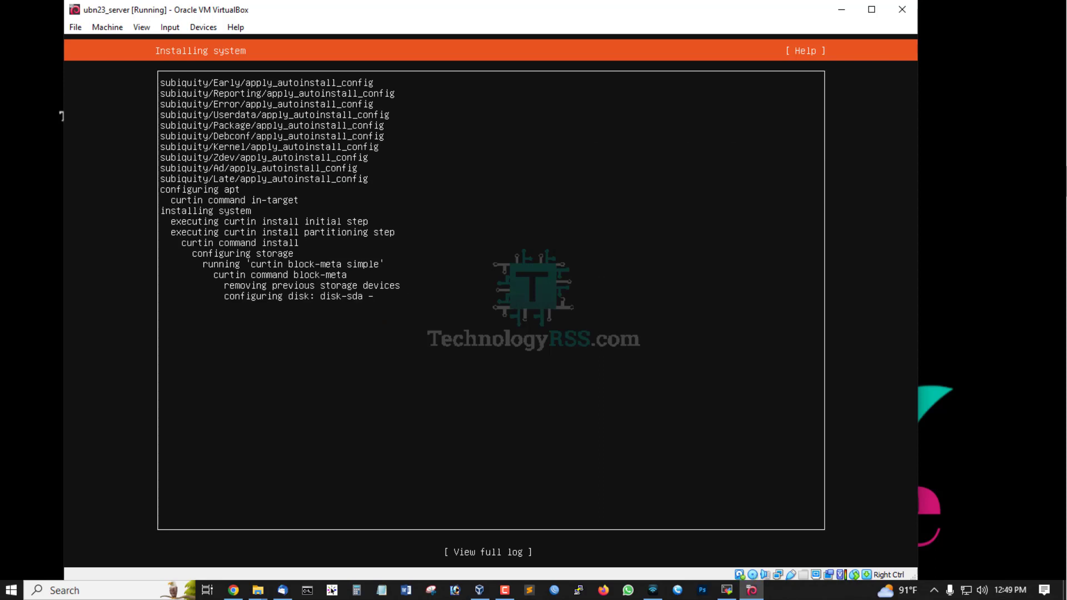
left_click(1026, 206)
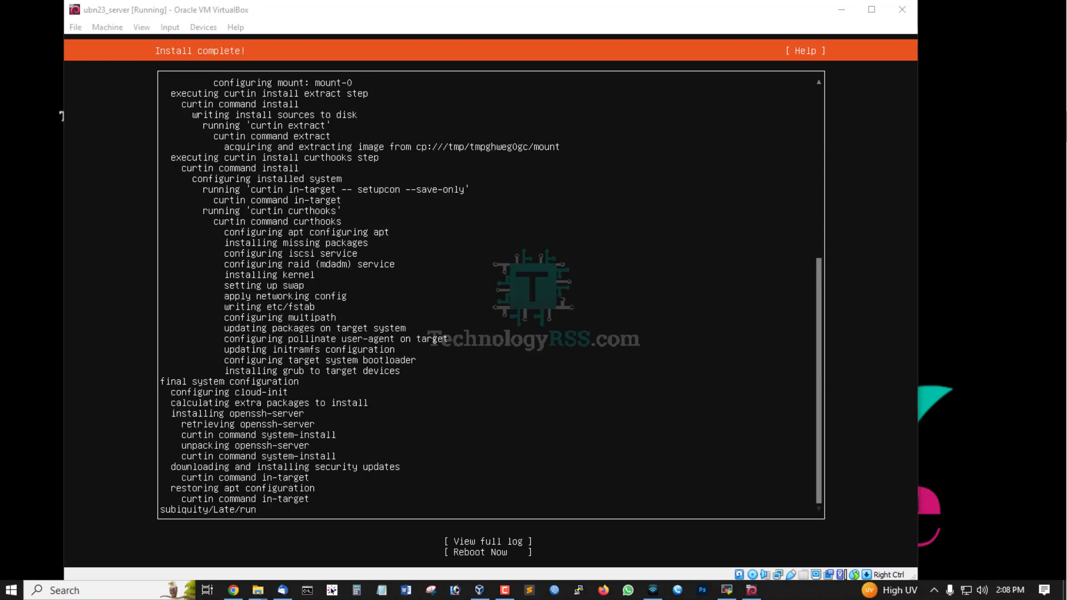
Step: Force-unmount ubuntu-23.04-live-server-amd64.iso from the virtual optical drive and reset the virtual machine
left_click(629, 15)
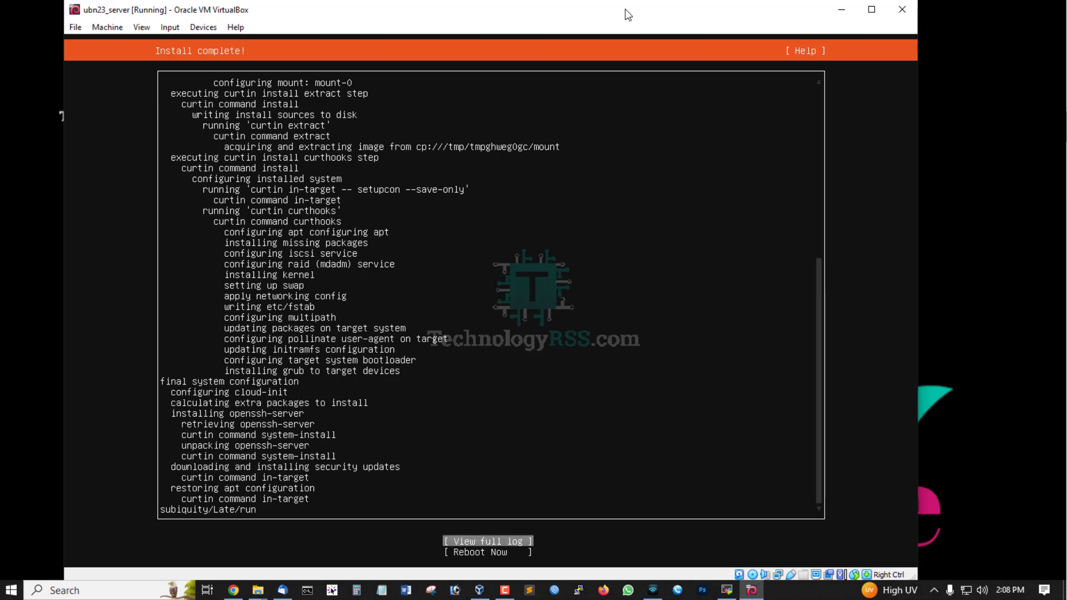
key("Down")
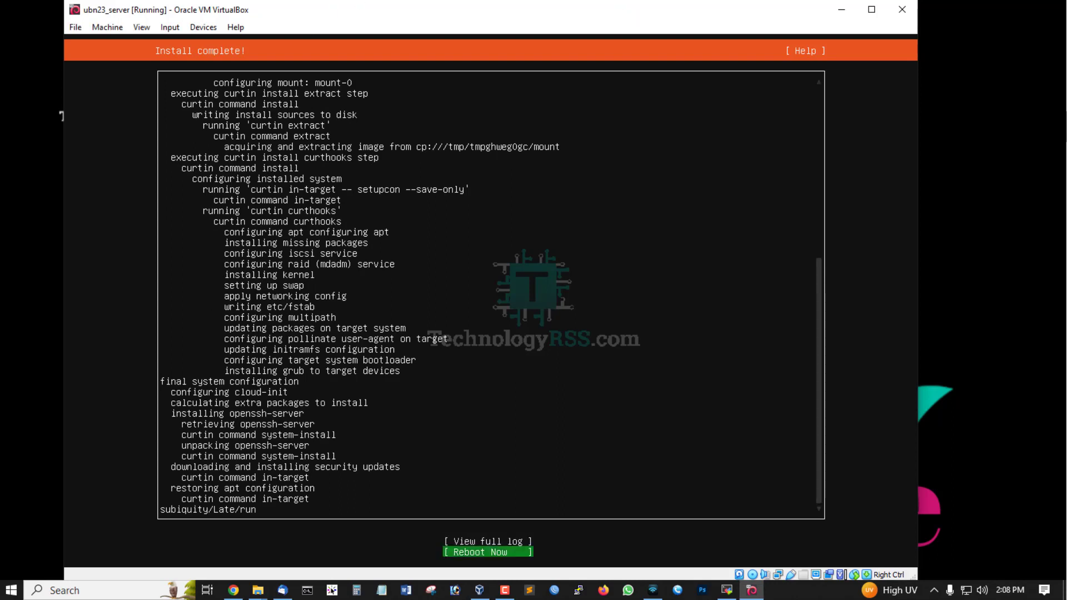
left_click(220, 29)
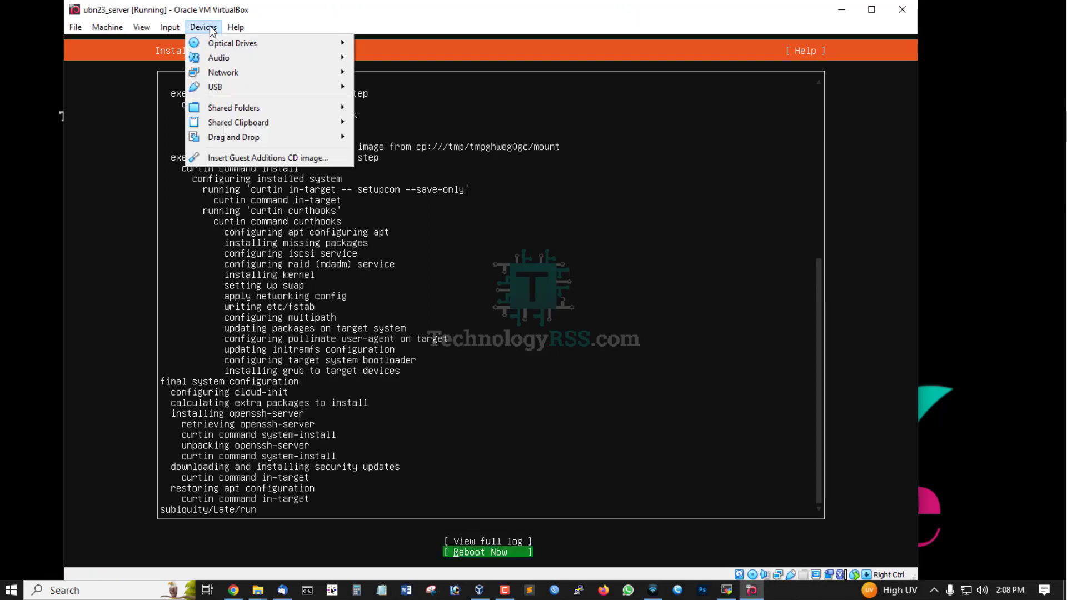
mouse_move(215, 45)
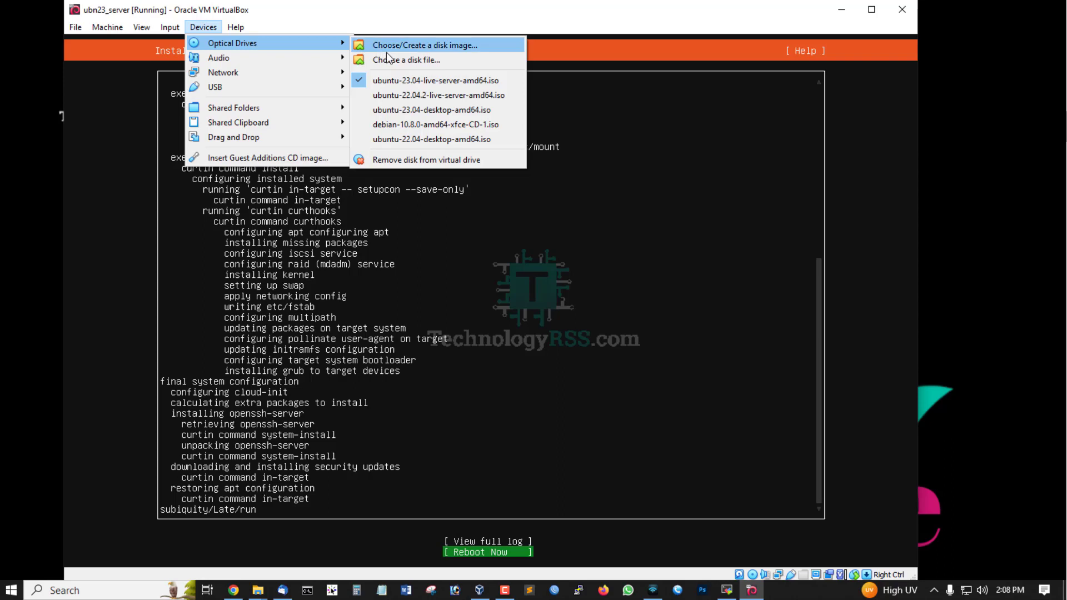
left_click(408, 162)
left_click(460, 344)
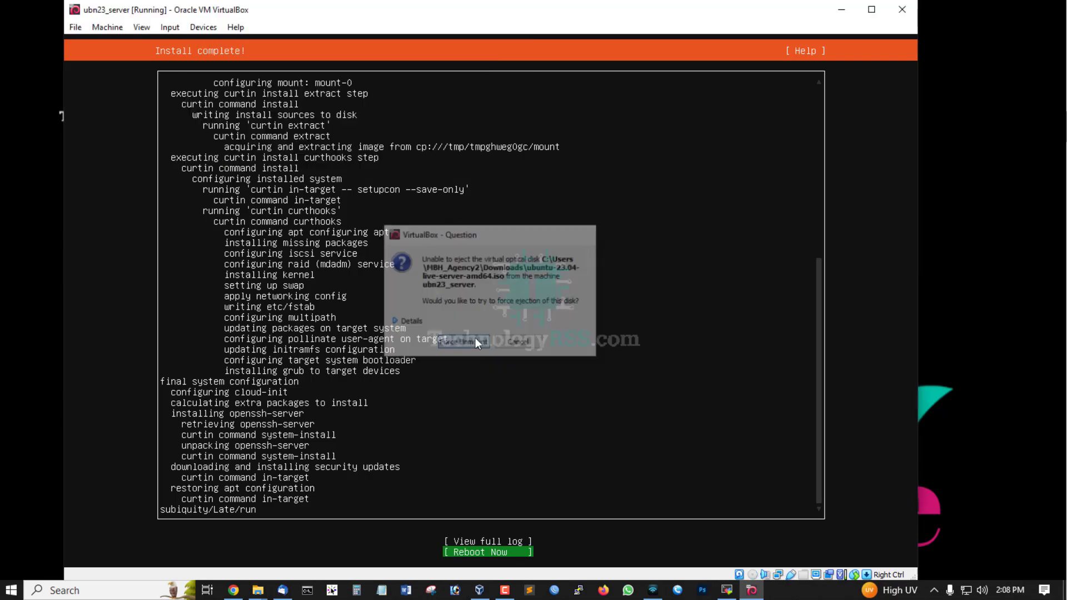
left_click(107, 27)
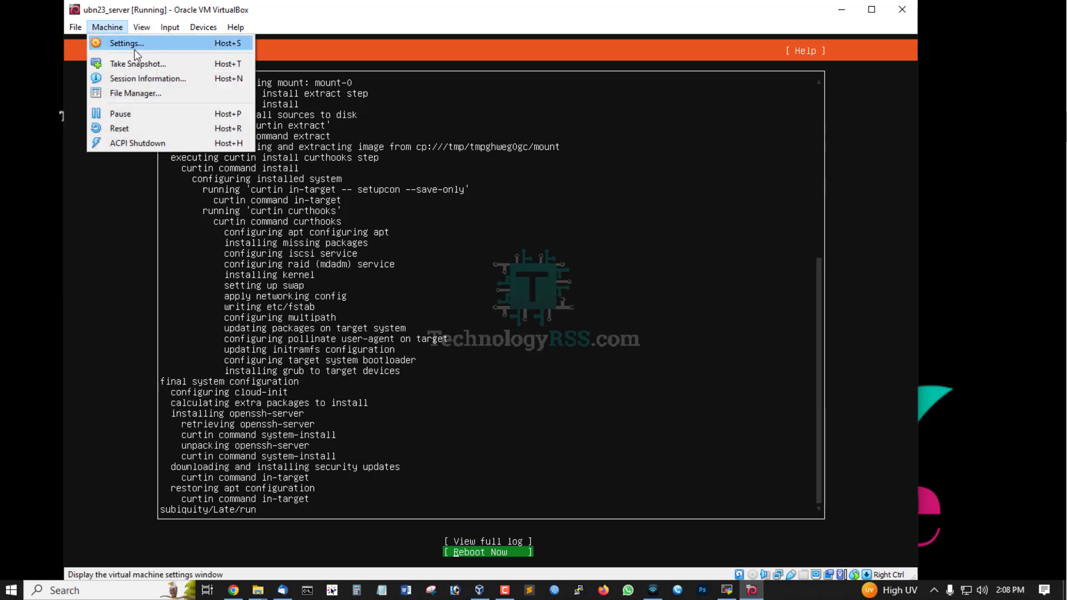
left_click(119, 129)
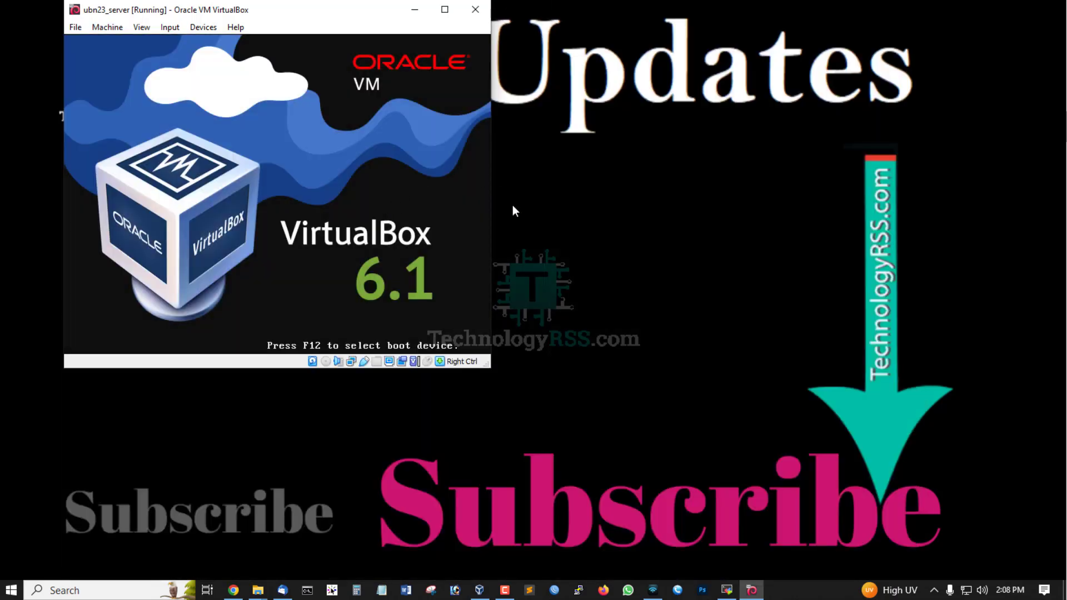